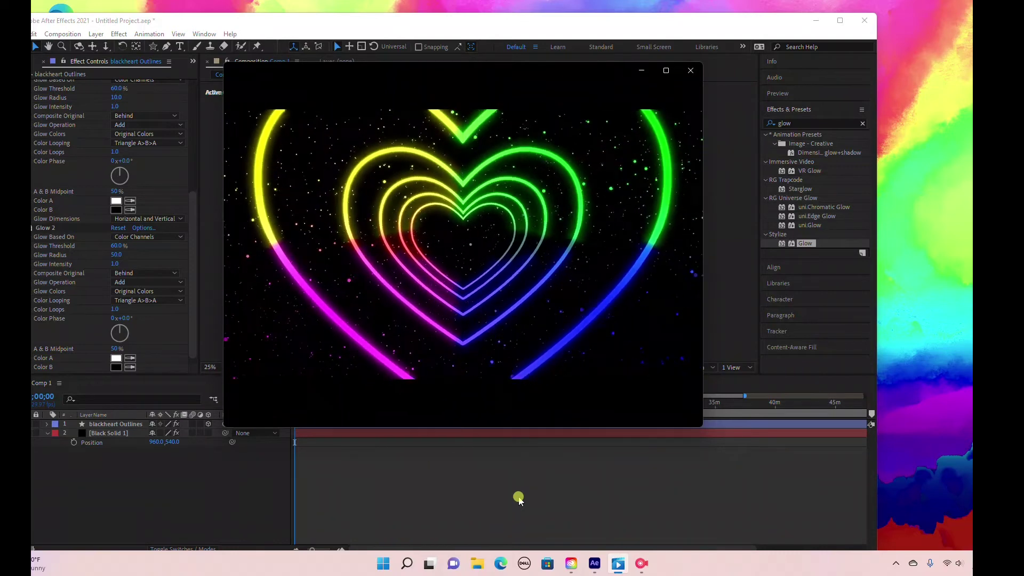
Step: Close the video preview player and reposition the After Effects window to show the heart tunnel project
{"action": "left_click", "coordinate": [691, 69]}
{"action": "left_click_drag", "start_coordinate": [473, 27], "coordinate": [533, 22]}
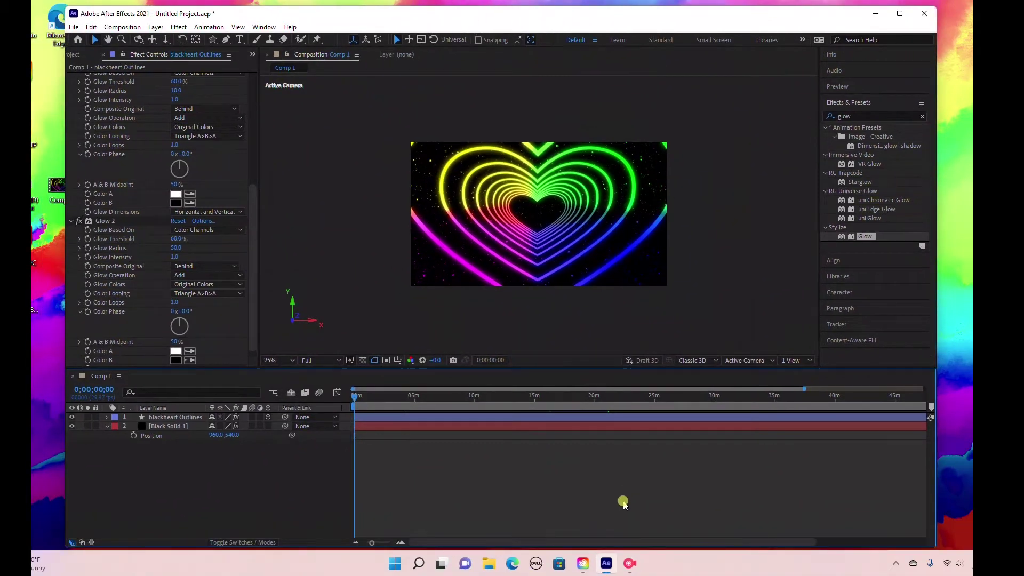
{"action": "left_click_drag", "start_coordinate": [406, 15], "coordinate": [388, 14]}
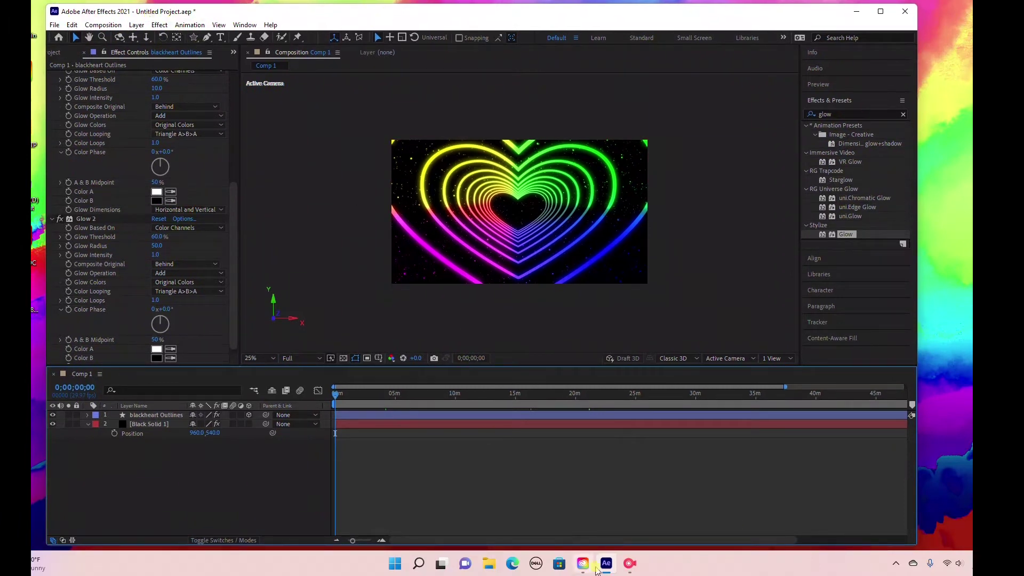
{"action": "mouse_move", "coordinate": [583, 572]}
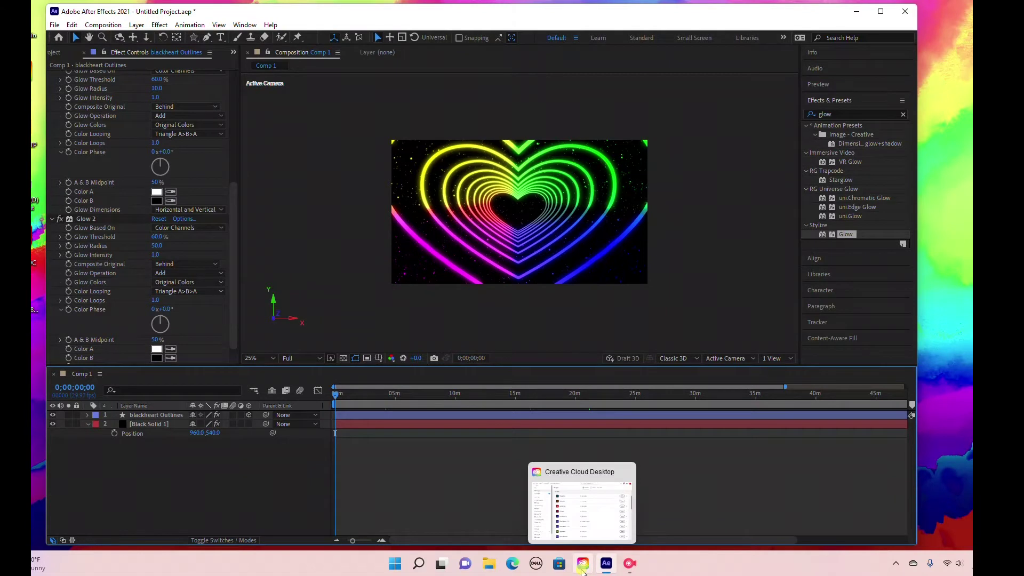
{"action": "left_click", "coordinate": [583, 566]}
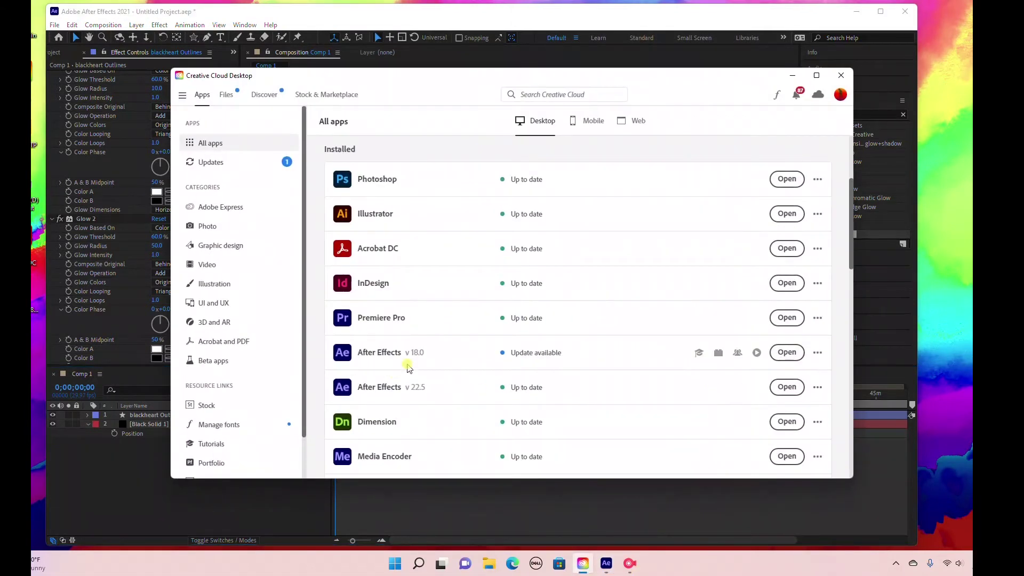
{"action": "scroll", "coordinate": [414, 362], "scroll_direction": "down", "scroll_amount": 1}
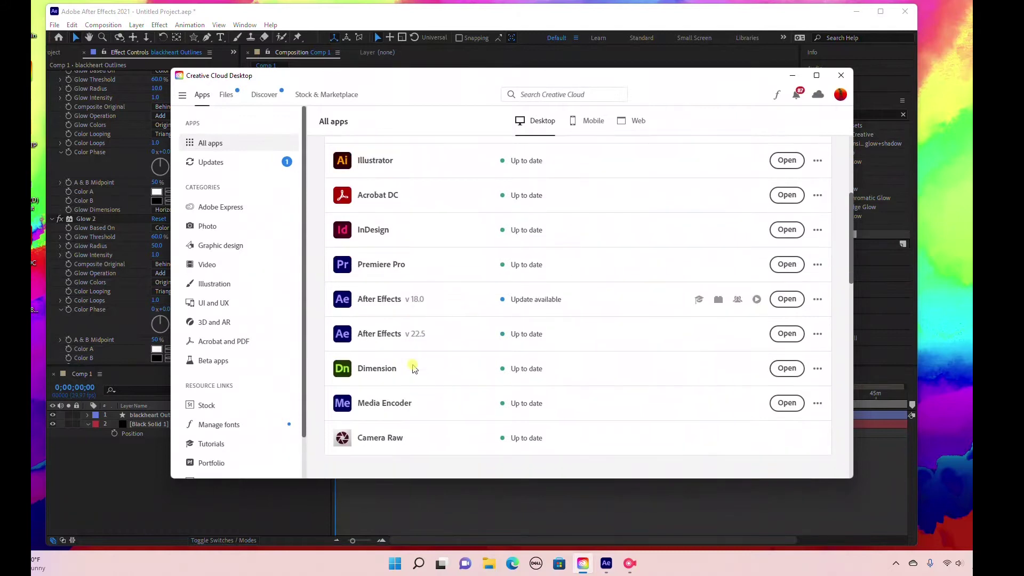
{"action": "scroll", "coordinate": [411, 362], "scroll_direction": "down", "scroll_amount": 2}
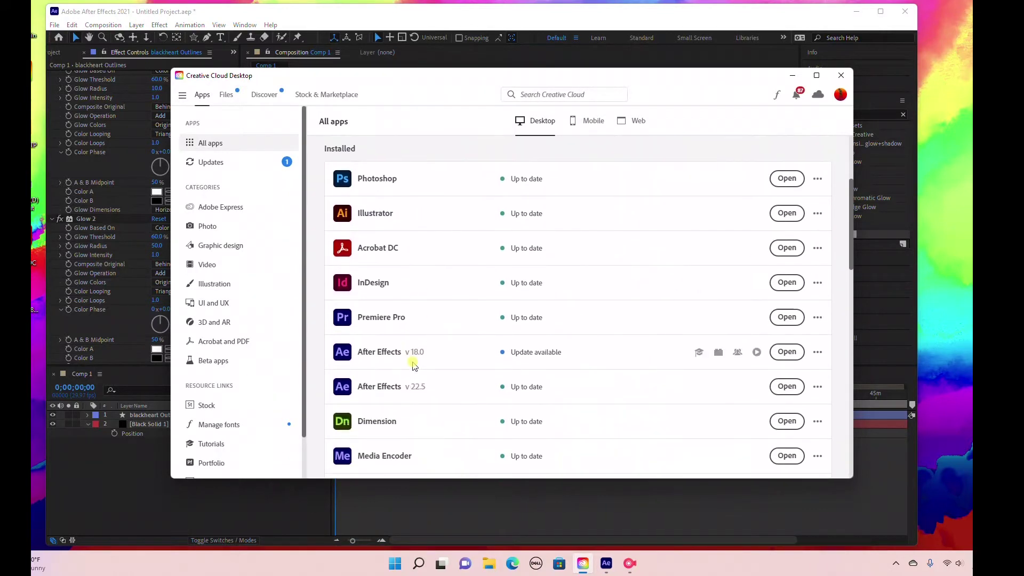
{"action": "scroll", "coordinate": [412, 360], "scroll_direction": "down", "scroll_amount": 1}
{"action": "left_click", "coordinate": [819, 335]}
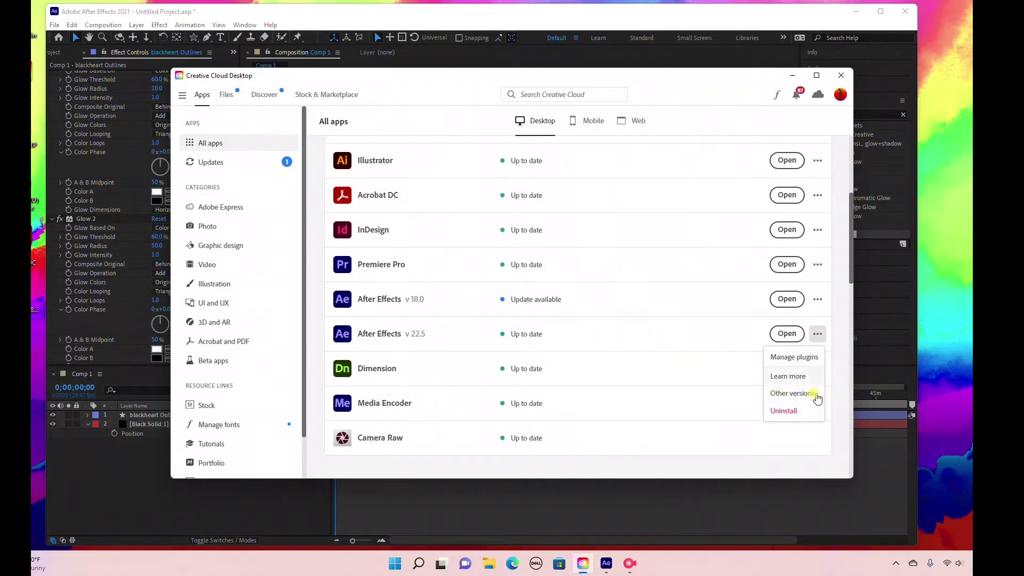
{"action": "left_click", "coordinate": [818, 335]}
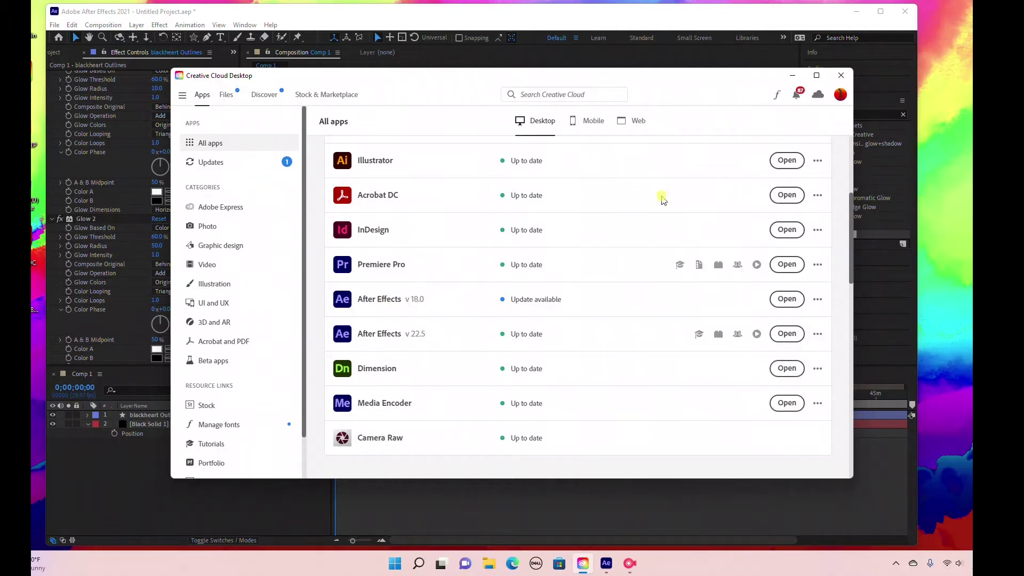
{"action": "left_click", "coordinate": [798, 77]}
{"action": "left_click_drag", "start_coordinate": [589, 7], "coordinate": [680, 18]}
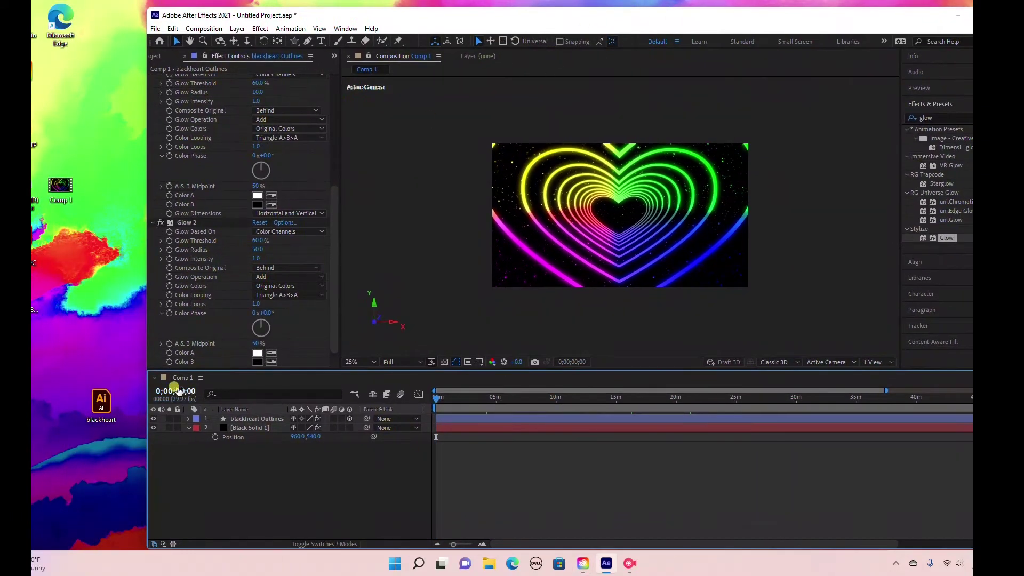
{"action": "left_click_drag", "start_coordinate": [99, 404], "coordinate": [36, 367]}
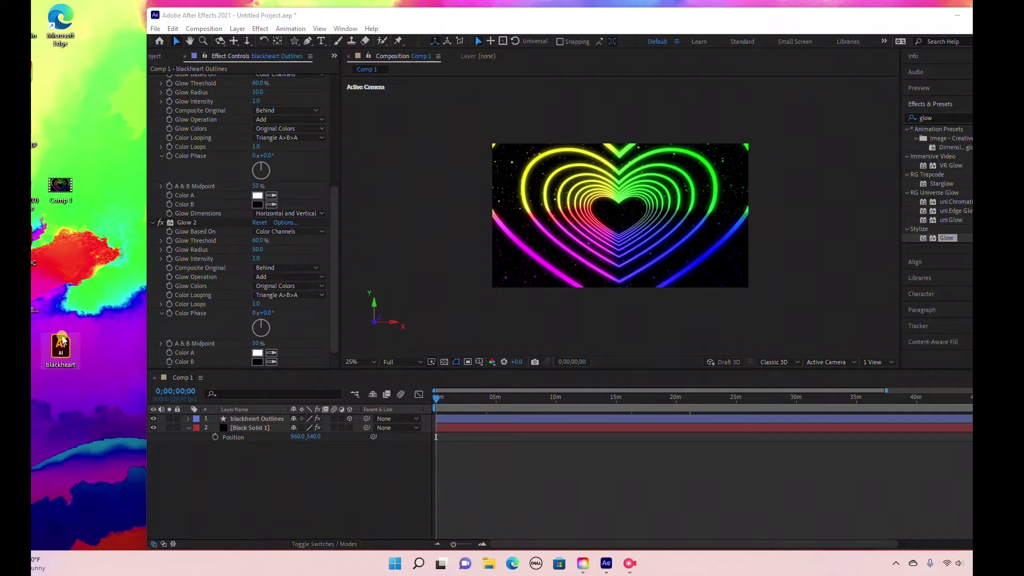
{"action": "left_click_drag", "start_coordinate": [71, 354], "coordinate": [67, 355]}
{"action": "left_click_drag", "start_coordinate": [416, 20], "coordinate": [309, 13]}
{"action": "left_click", "coordinate": [188, 34]}
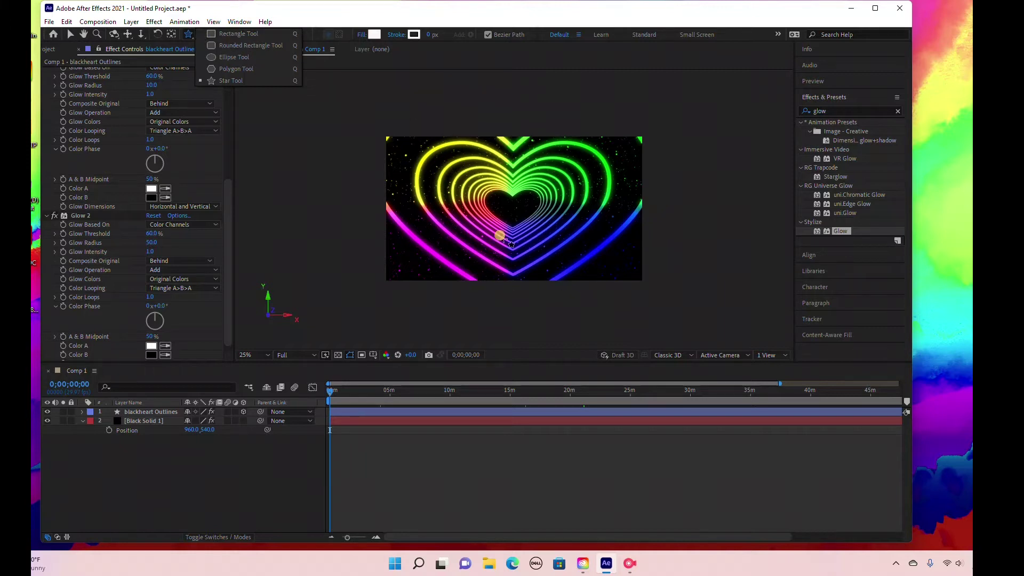
{"action": "left_click", "coordinate": [188, 34]}
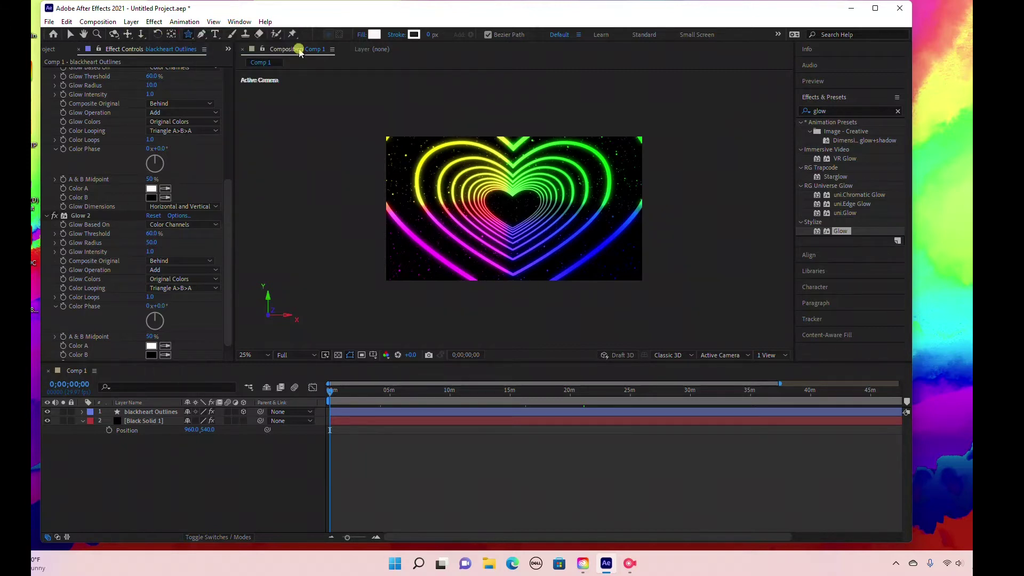
{"action": "left_click_drag", "start_coordinate": [308, 17], "coordinate": [334, 24]}
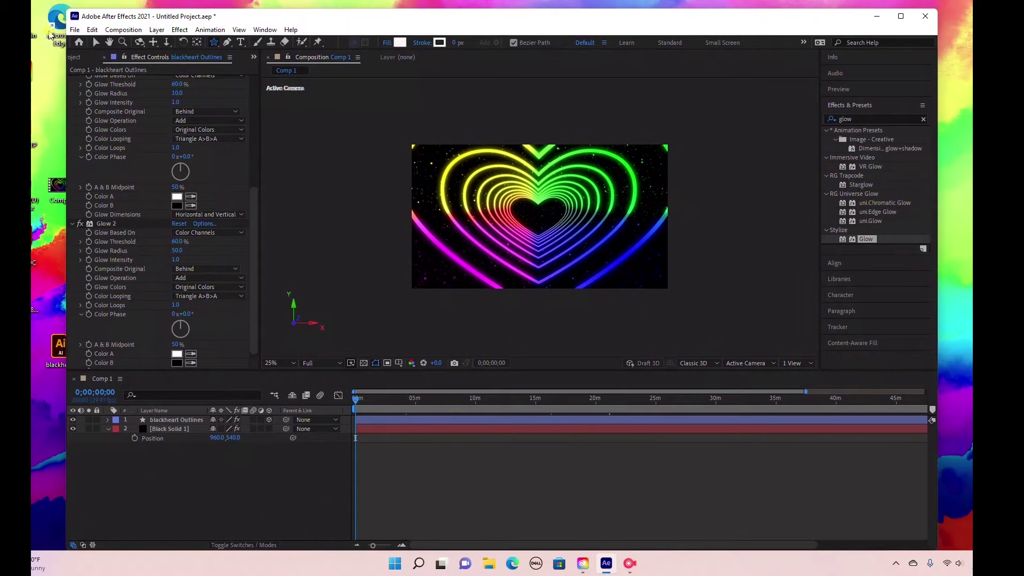
{"action": "left_click_drag", "start_coordinate": [253, 21], "coordinate": [230, 18]}
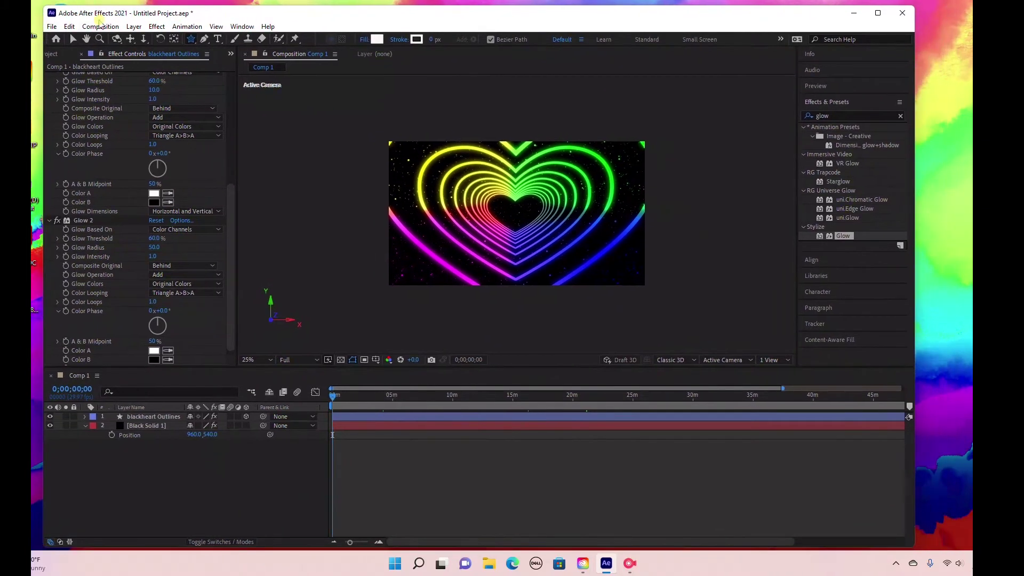
{"action": "left_click", "coordinate": [51, 12]}
{"action": "left_click", "coordinate": [295, 17]}
Step: Start a new empty project, discarding unsaved changes to the old one
{"action": "left_click", "coordinate": [52, 26]}
{"action": "mouse_move", "coordinate": [107, 39]}
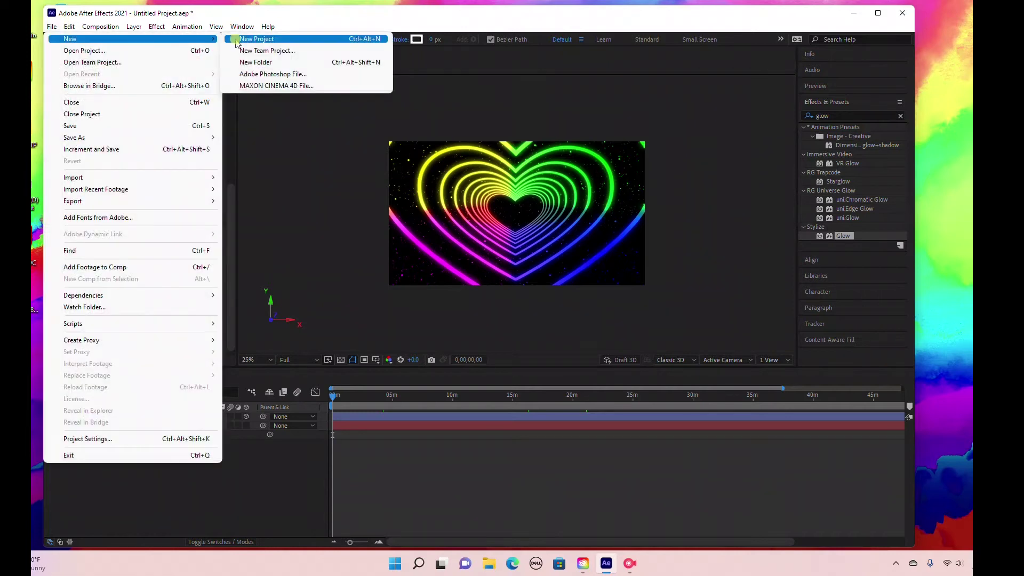
{"action": "left_click", "coordinate": [239, 40]}
{"action": "left_click", "coordinate": [499, 297]}
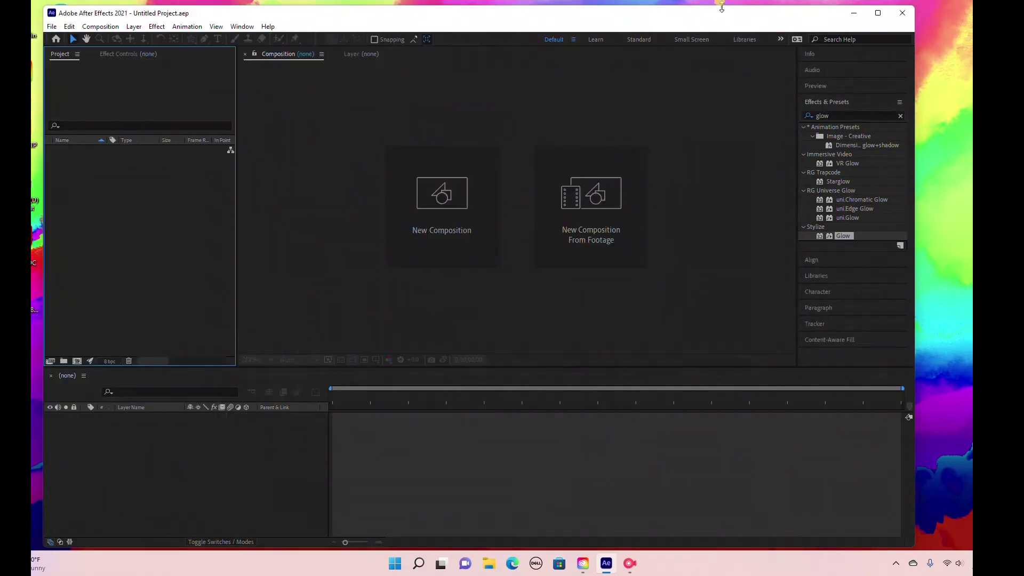
{"action": "left_click_drag", "start_coordinate": [671, 20], "coordinate": [715, 18]}
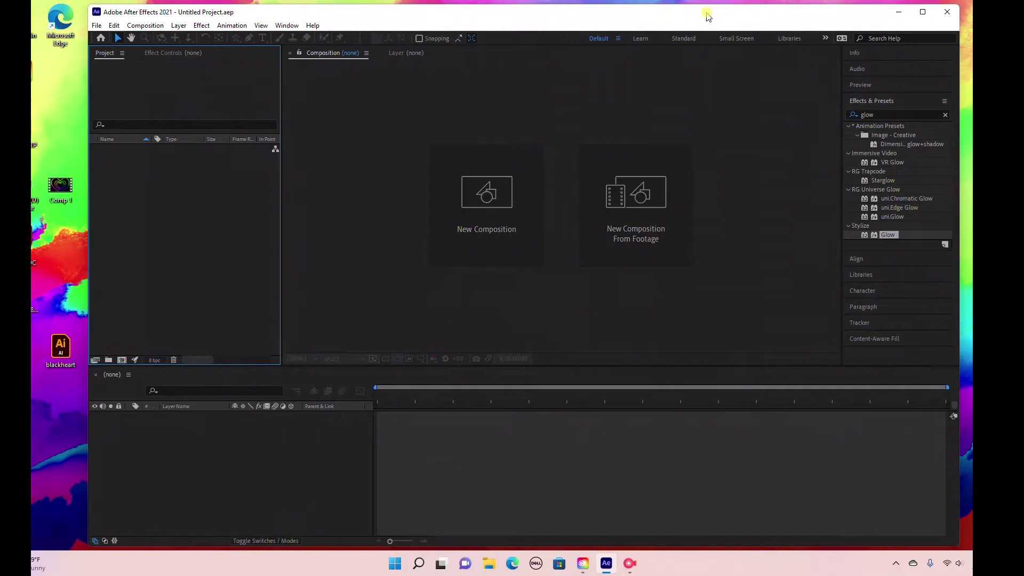
Step: Create a 1920×1080 composition named hearttunnel with a duration of 0;00;30;00
{"action": "left_click", "coordinate": [441, 206]}
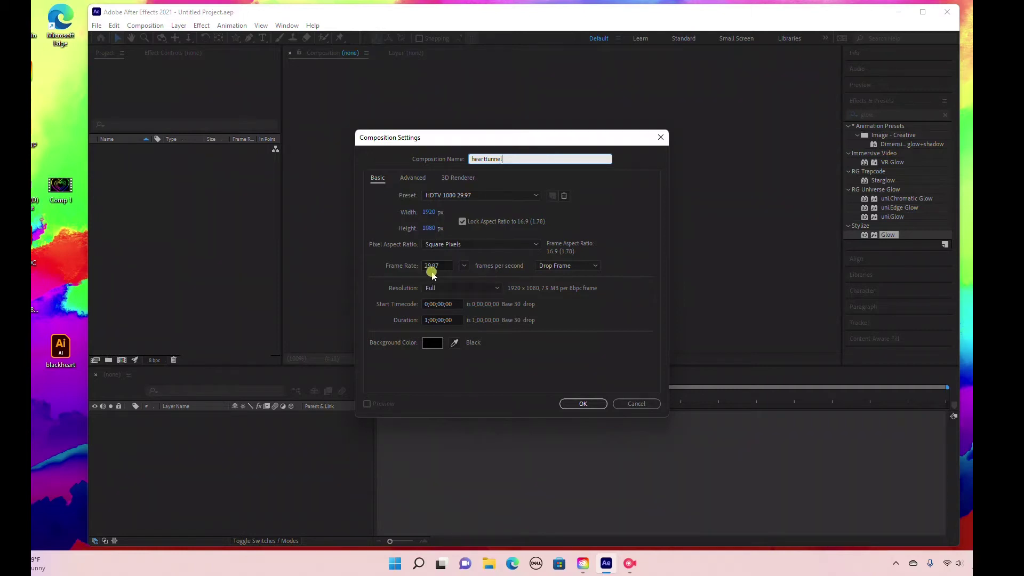
{"action": "left_click", "coordinate": [424, 319]}
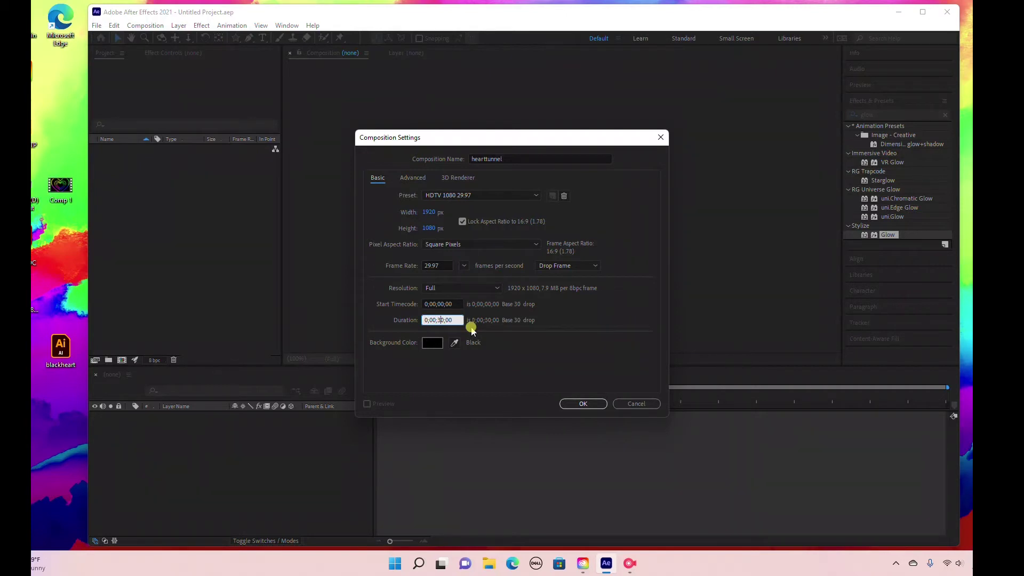
{"action": "left_click", "coordinate": [502, 347]}
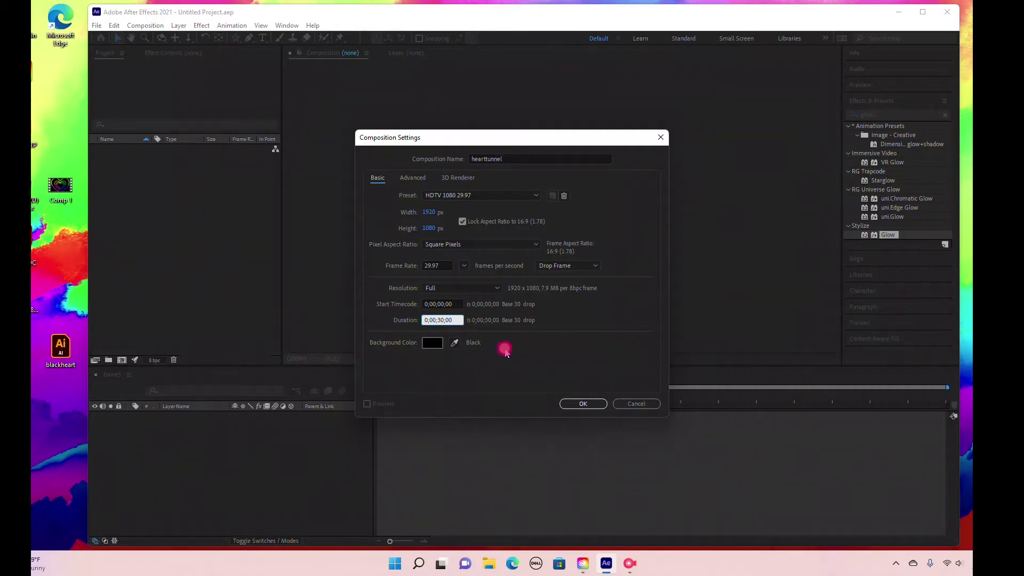
{"action": "left_click", "coordinate": [583, 400]}
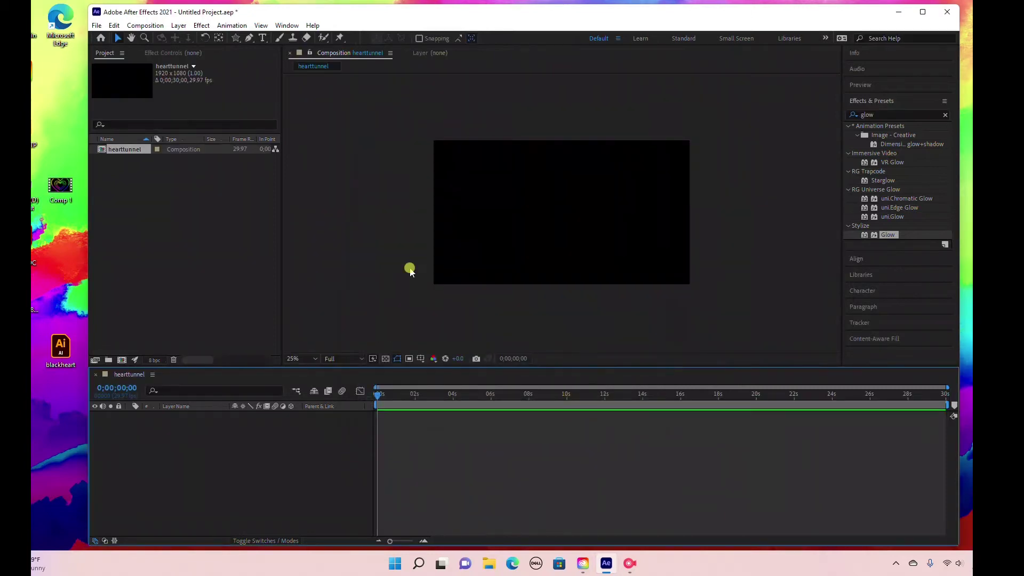
Step: Add a black comp-sized solid named bg and clear the glow search in Effects & Presets
{"action": "left_click", "coordinate": [179, 26]}
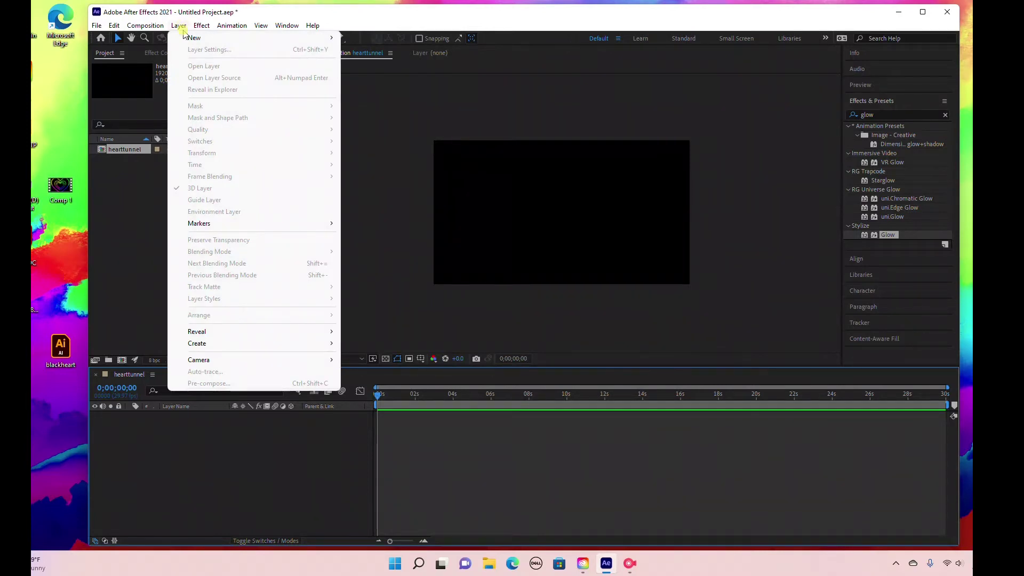
{"action": "mouse_move", "coordinate": [192, 38]}
{"action": "left_click", "coordinate": [366, 50]}
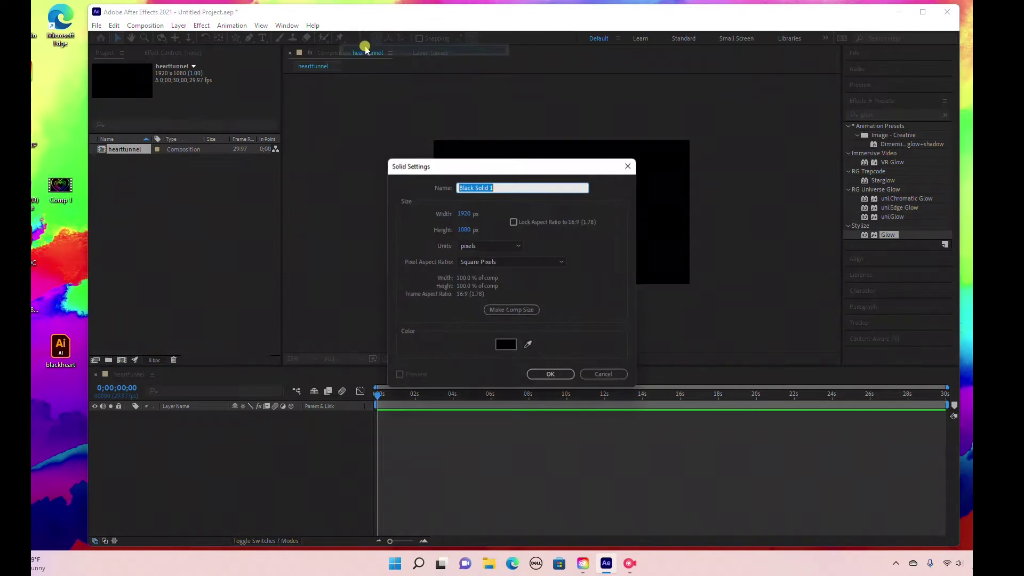
{"action": "type", "text": "bg"}
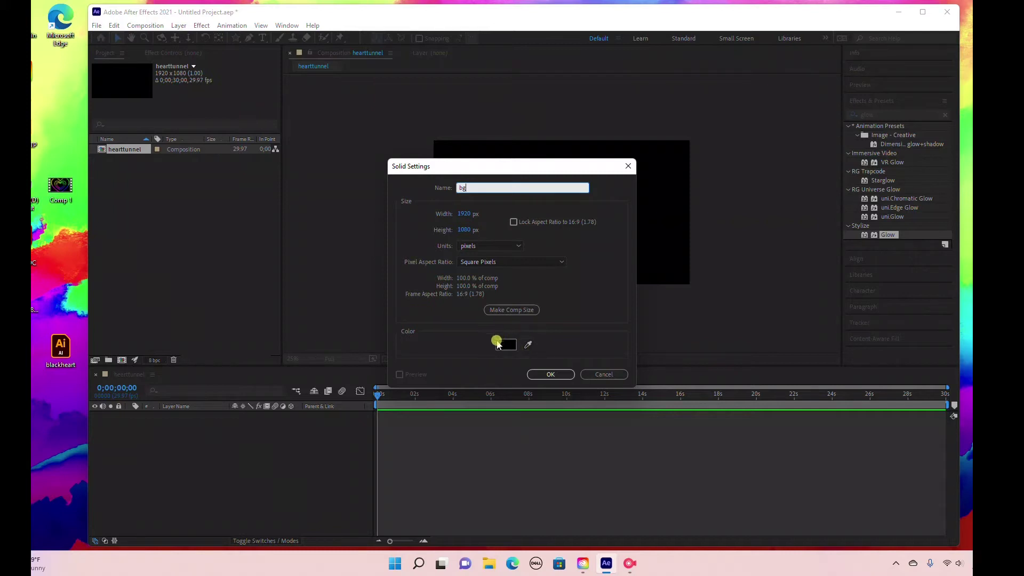
{"action": "left_click", "coordinate": [550, 374]}
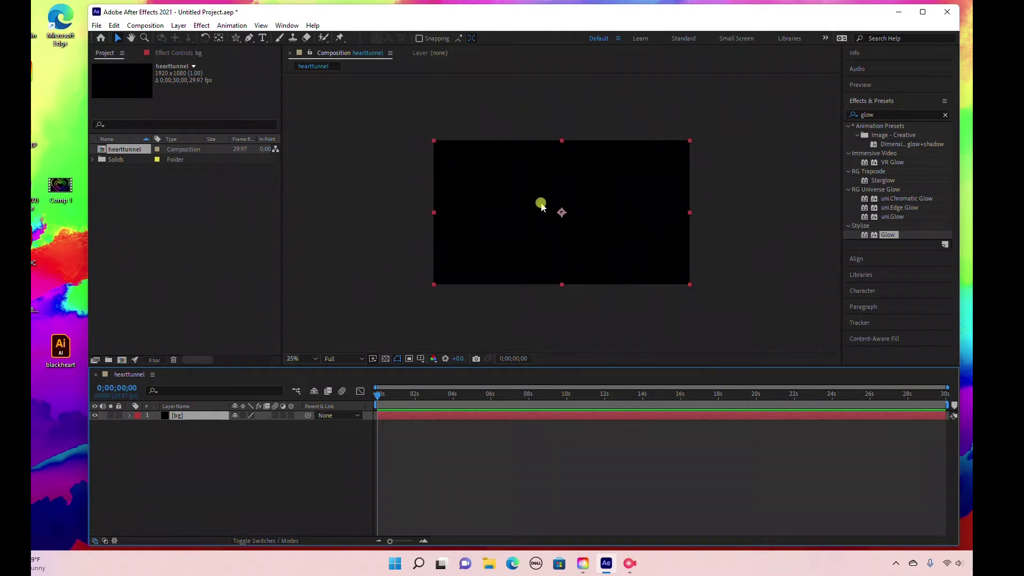
{"action": "left_click", "coordinate": [945, 115]}
{"action": "left_click", "coordinate": [202, 25]}
Step: Apply a 4-Color Gradient effect to the bg solid and search the effects for 'star bu'
{"action": "left_click", "coordinate": [143, 459]}
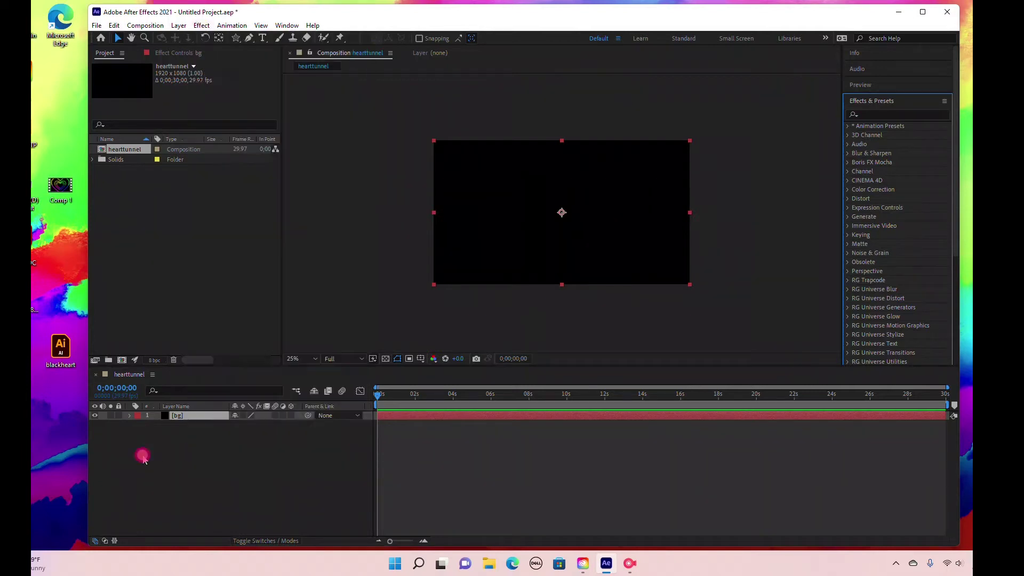
{"action": "left_click", "coordinate": [202, 25]}
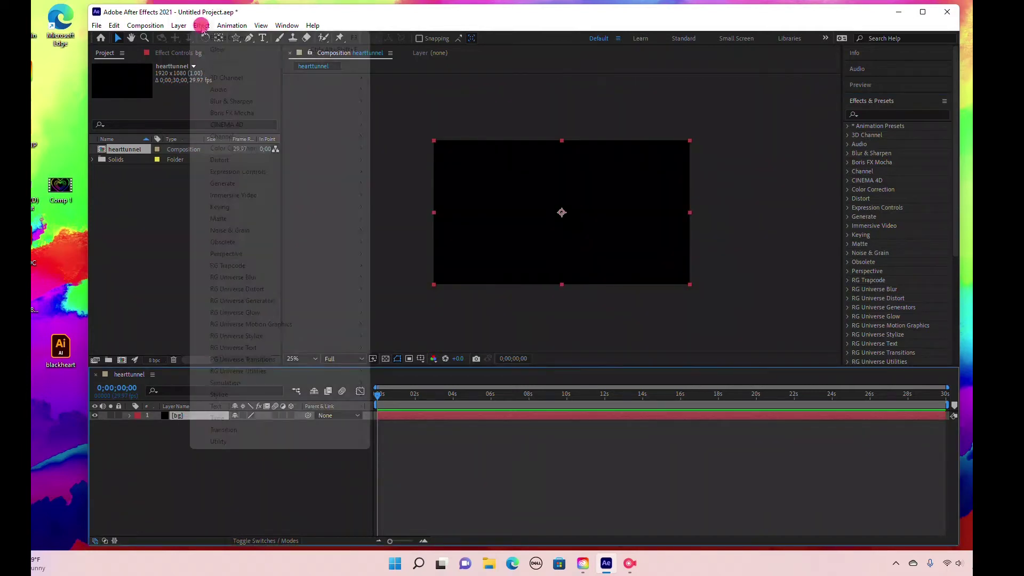
{"action": "mouse_move", "coordinate": [330, 190]}
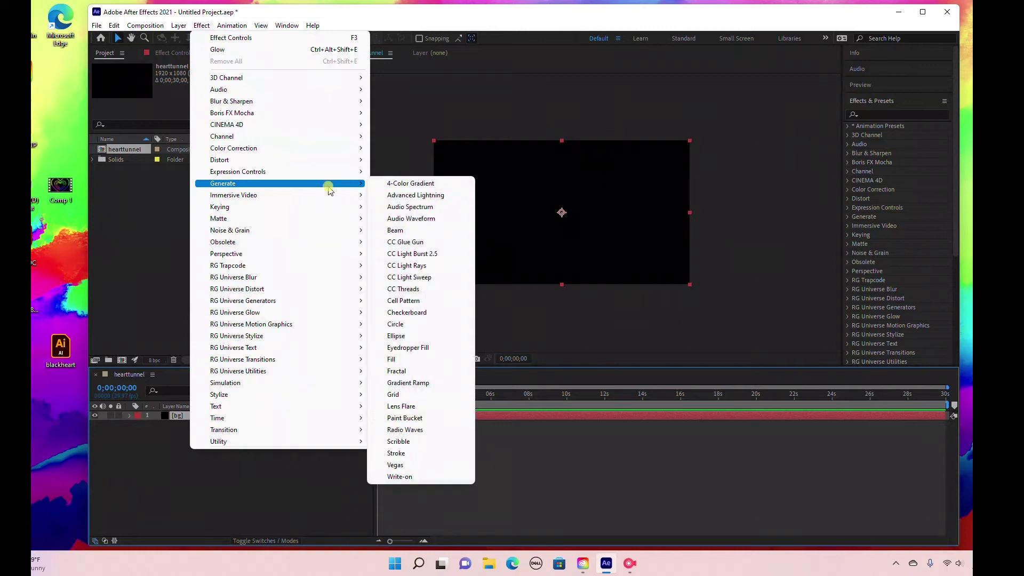
{"action": "left_click", "coordinate": [399, 184]}
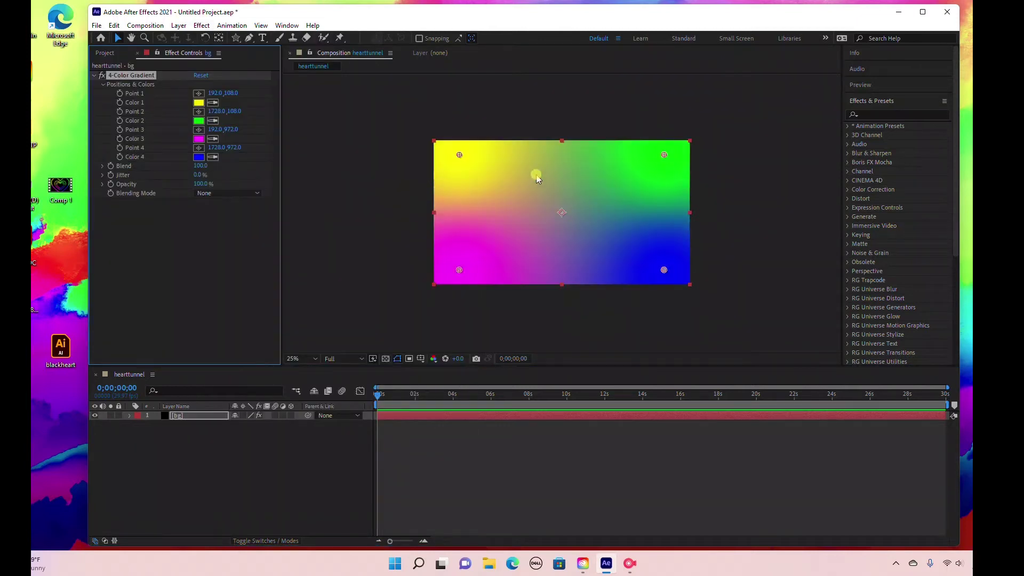
{"action": "left_click", "coordinate": [878, 113]}
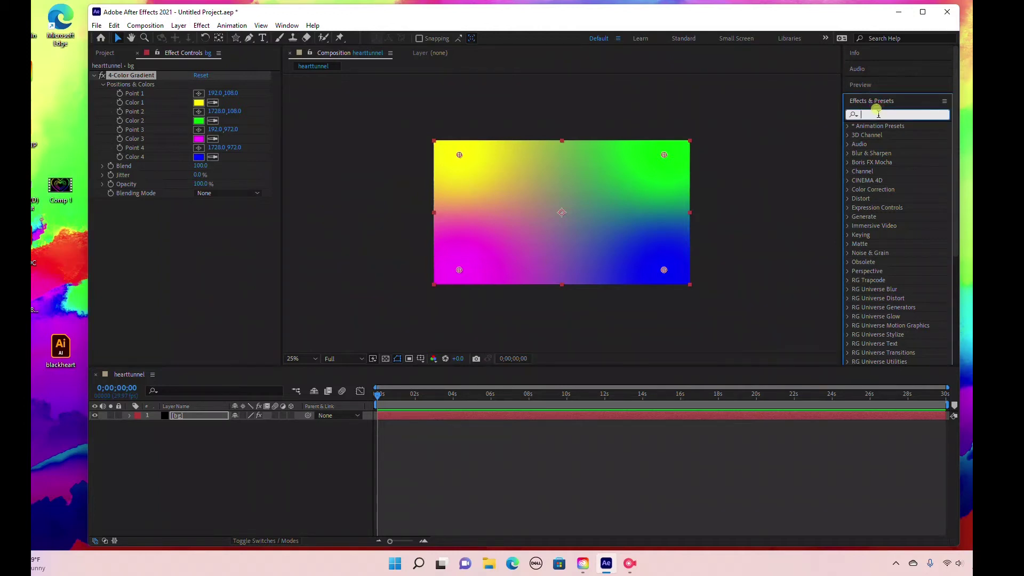
{"action": "type", "text": "star bur"}
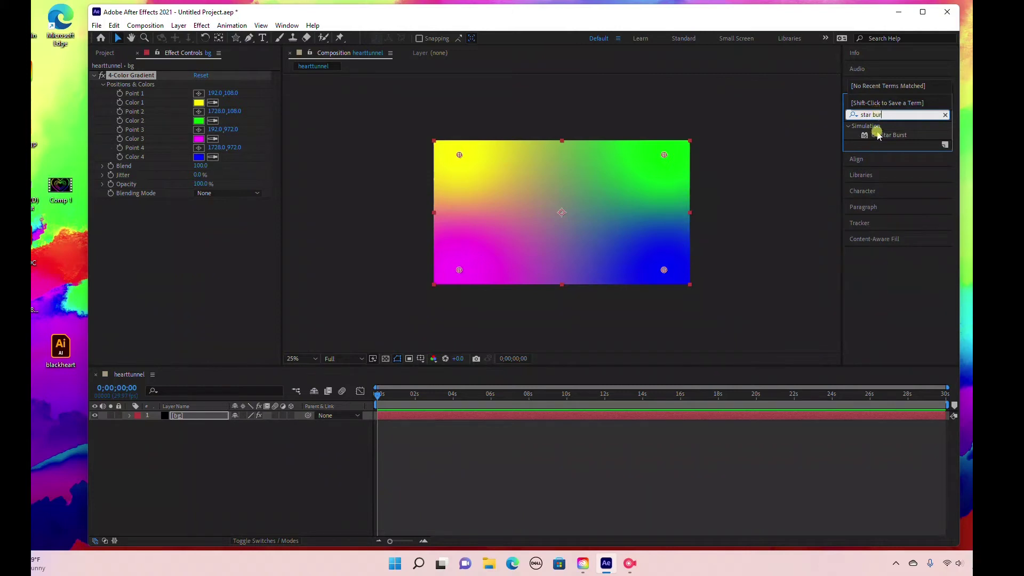
Step: Apply the CC Star Burst effect to the bg layer
{"action": "left_click_drag", "start_coordinate": [873, 135], "coordinate": [197, 418]}
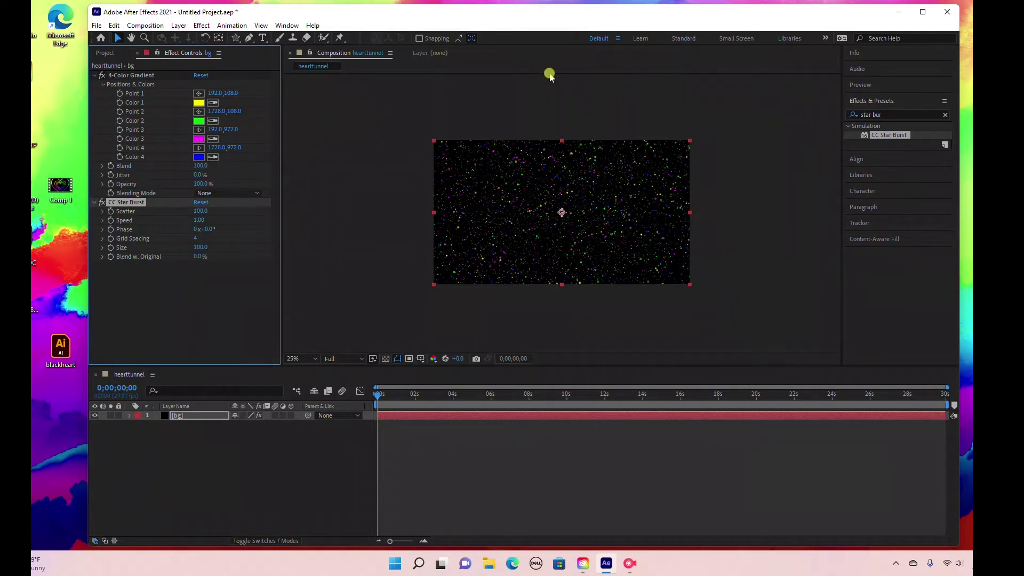
{"action": "left_click", "coordinate": [287, 25]}
{"action": "mouse_move", "coordinate": [289, 36]}
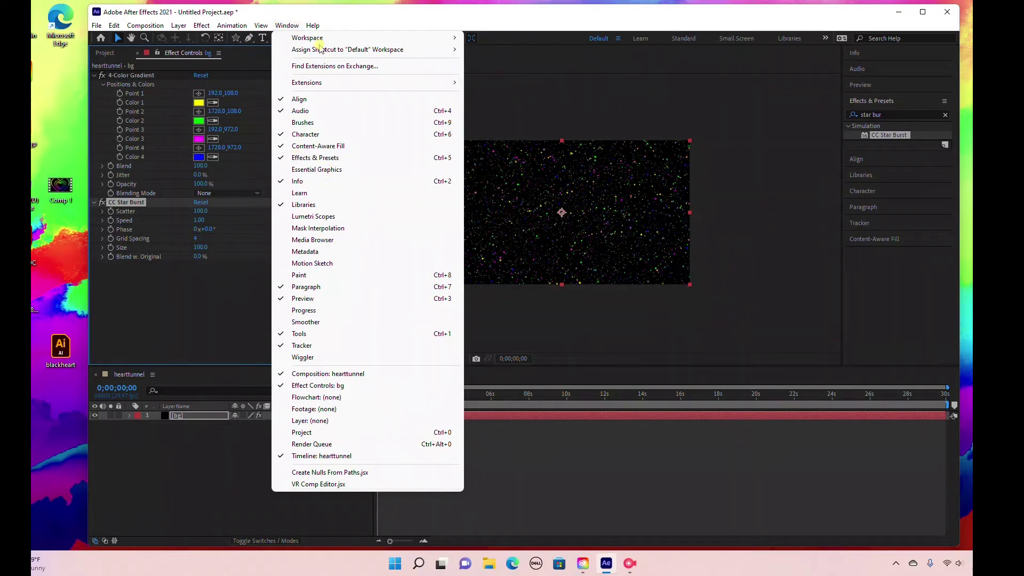
{"action": "mouse_move", "coordinate": [199, 26]}
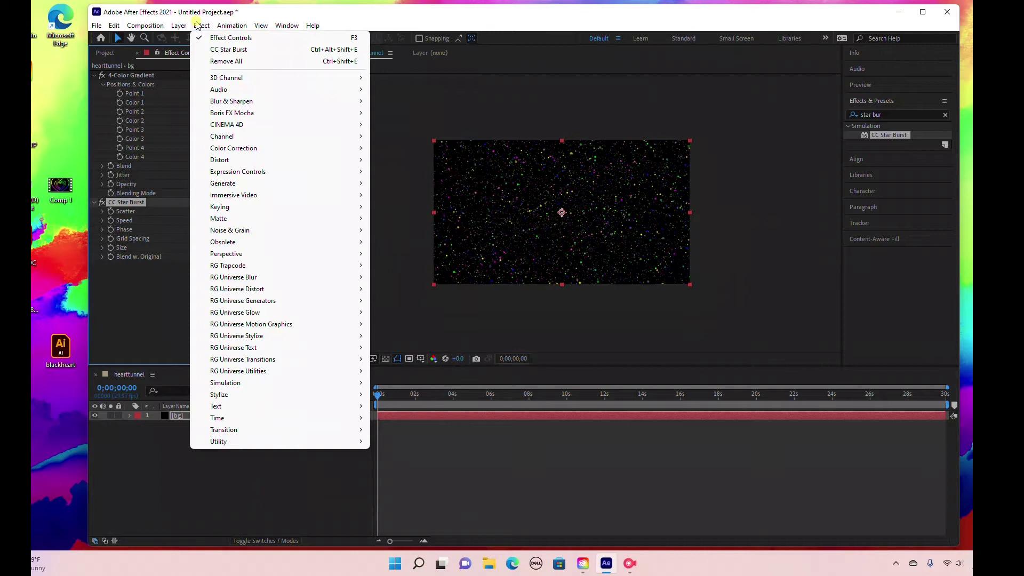
{"action": "mouse_move", "coordinate": [240, 389]}
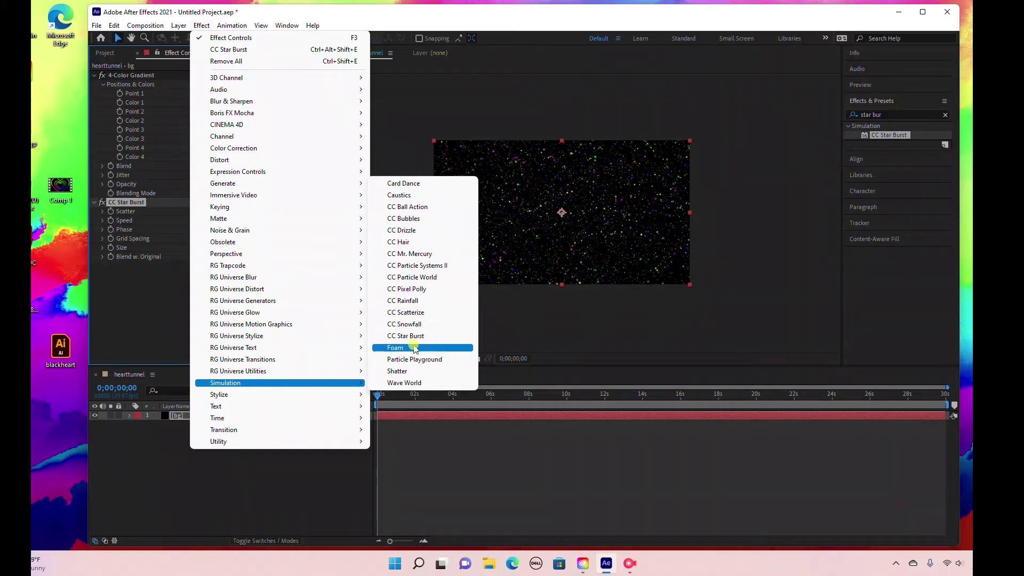
{"action": "left_click", "coordinate": [201, 25]}
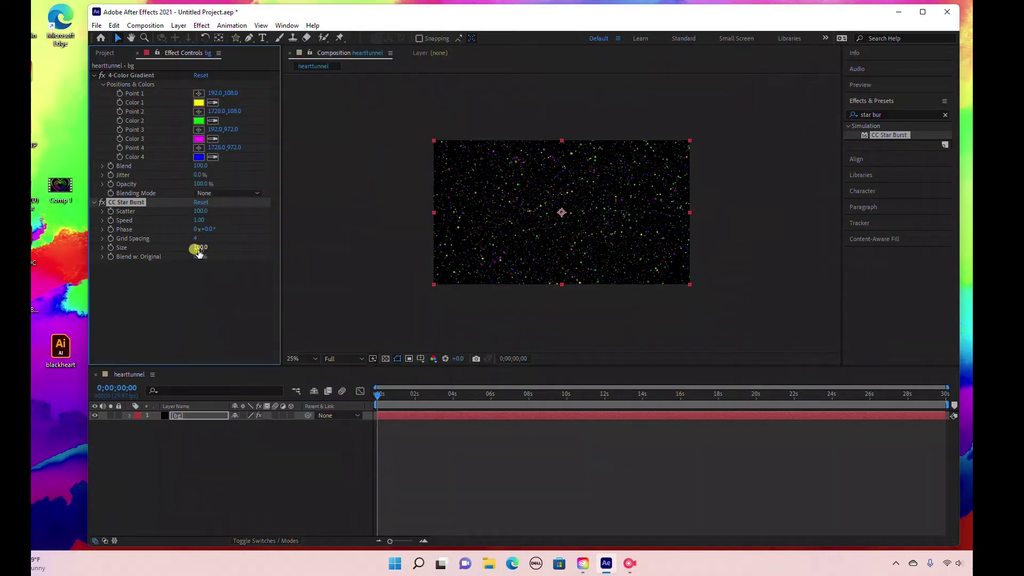
Step: Set CC Star Burst Scatter to 222, Speed to 0.75 and Size to 75
{"action": "left_click", "coordinate": [197, 204]}
{"action": "type", "text": "222"}
{"action": "key", "text": "Return"}
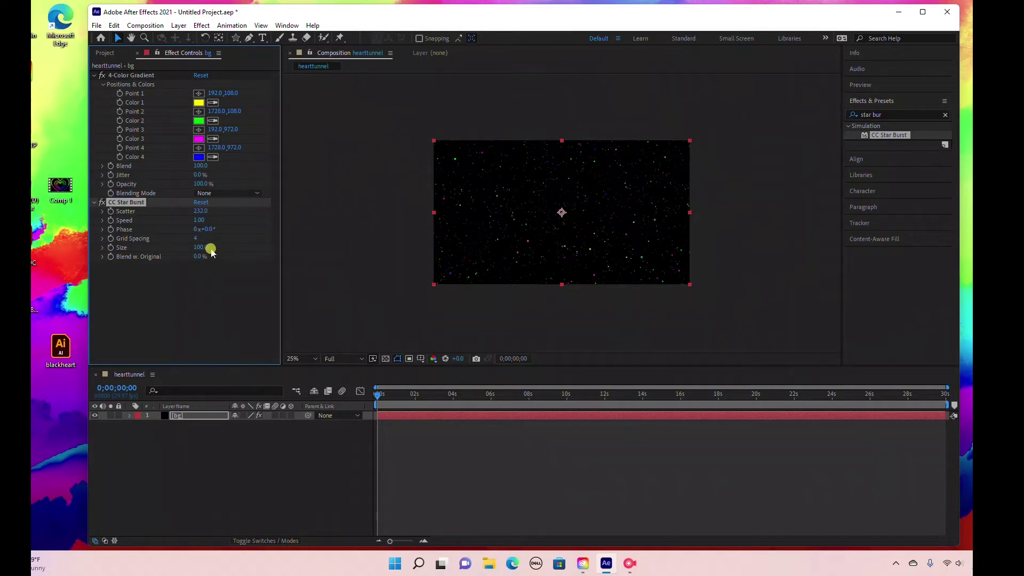
{"action": "left_click", "coordinate": [199, 220]}
{"action": "left_click", "coordinate": [221, 231]}
{"action": "left_click", "coordinate": [201, 247]}
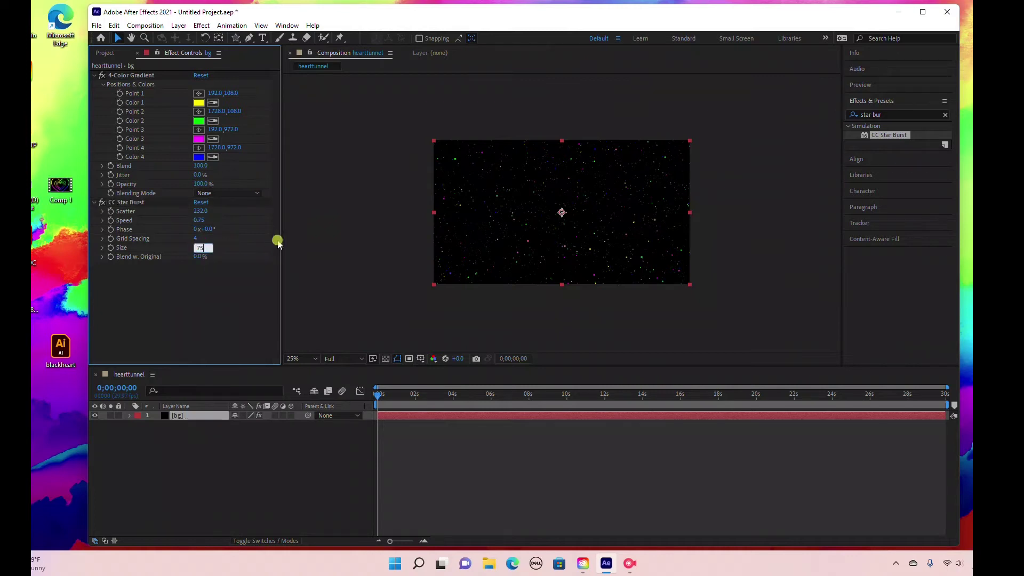
{"action": "type", "text": "75"}
{"action": "key", "text": "Return"}
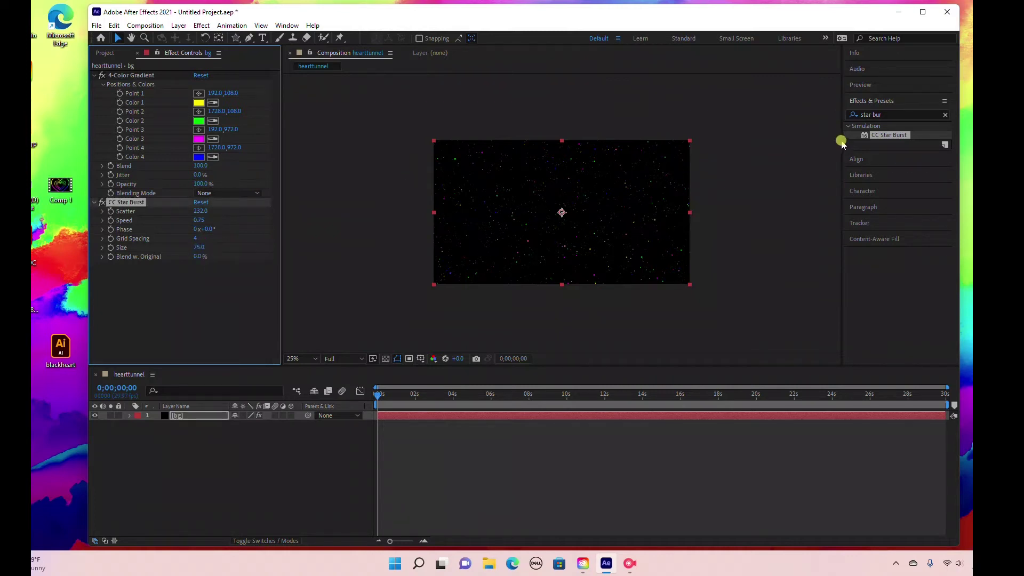
Step: Clear the previous effect search and search Effects & Presets for 'glow'
{"action": "left_click", "coordinate": [947, 114]}
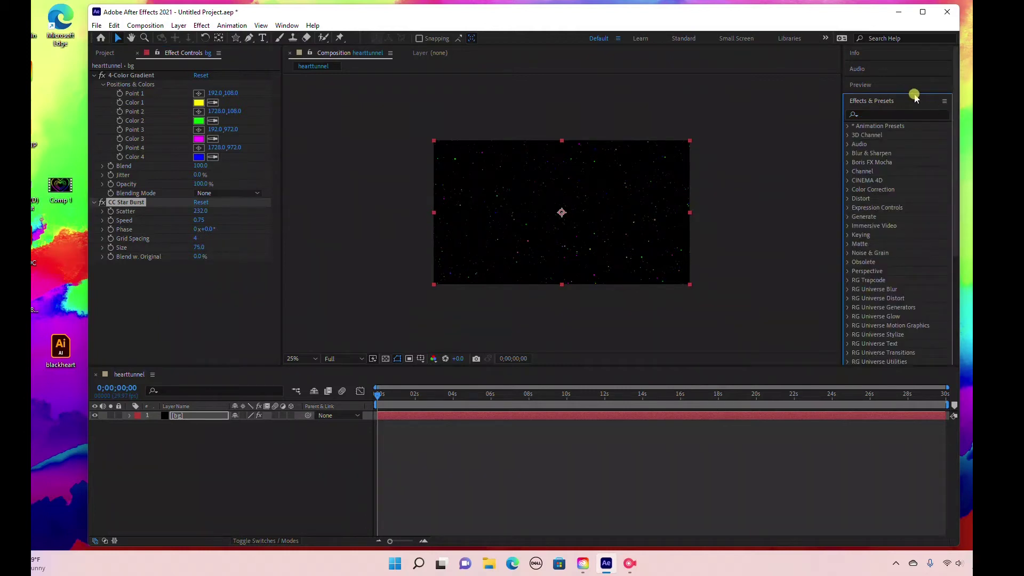
{"action": "left_click", "coordinate": [895, 113]}
{"action": "type", "text": "glow"}
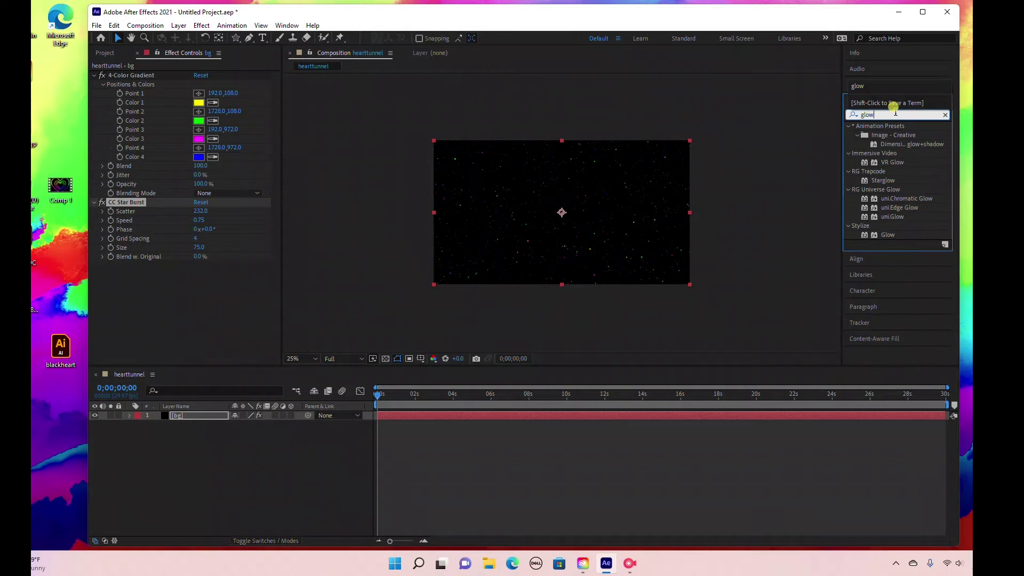
Step: Apply Stylize Glow to bg, then collapse the Glow, CC Star Burst and 4-Color Gradient controls
{"action": "left_click", "coordinate": [884, 235]}
{"action": "left_click_drag", "start_coordinate": [888, 240], "coordinate": [202, 416]}
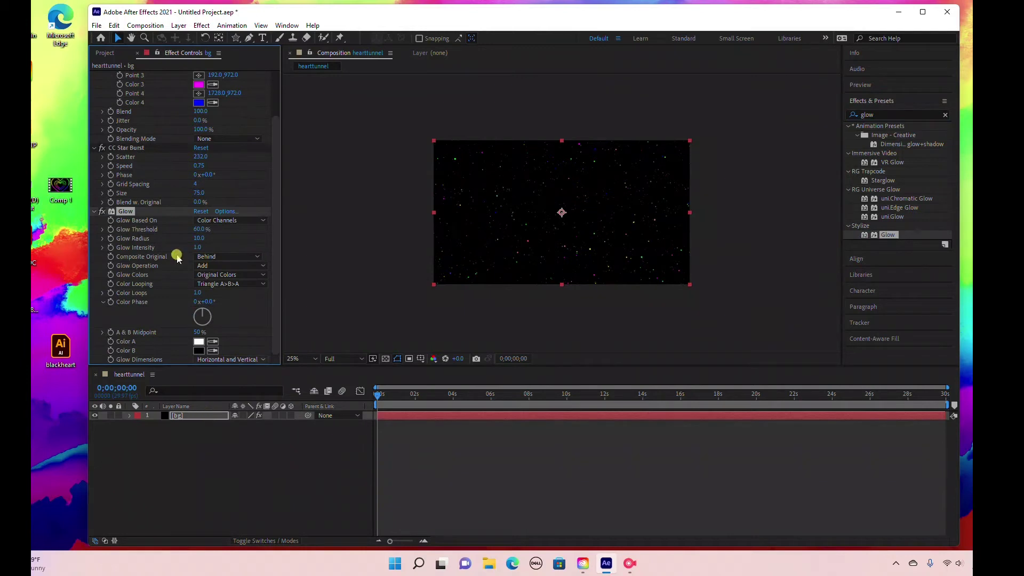
{"action": "left_click", "coordinate": [95, 212]}
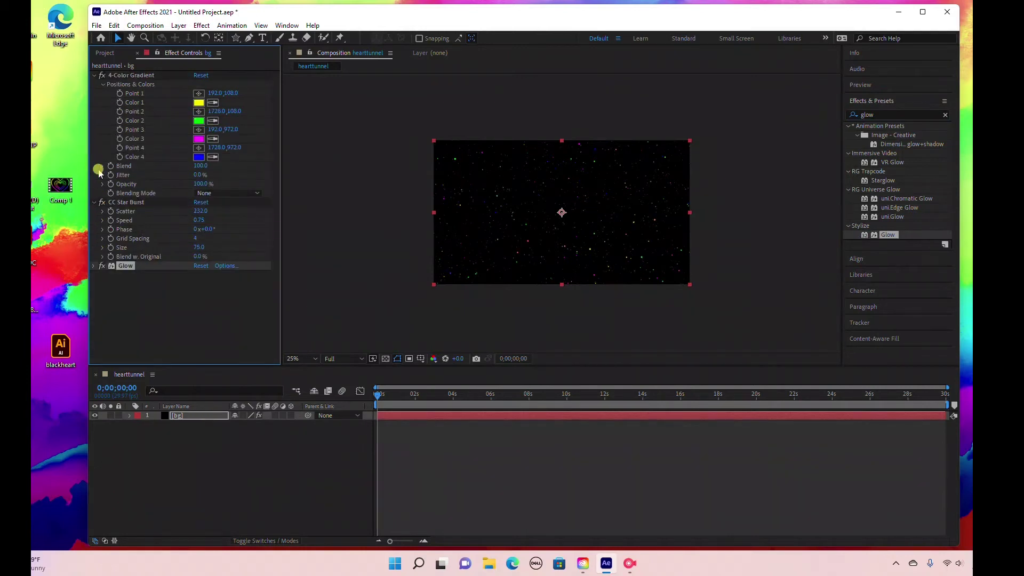
{"action": "left_click", "coordinate": [95, 202]}
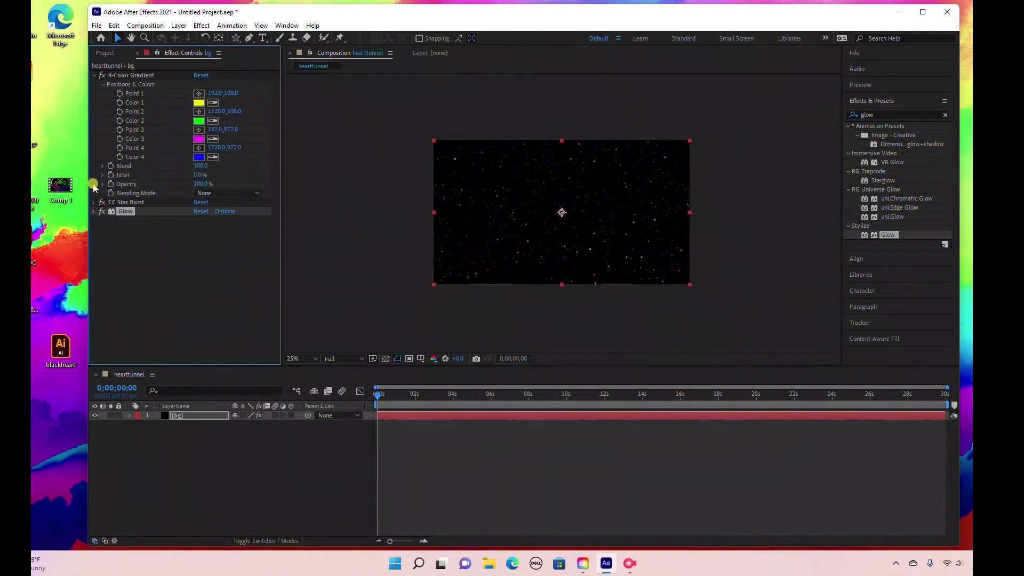
{"action": "left_click", "coordinate": [94, 76]}
{"action": "left_click", "coordinate": [215, 432]}
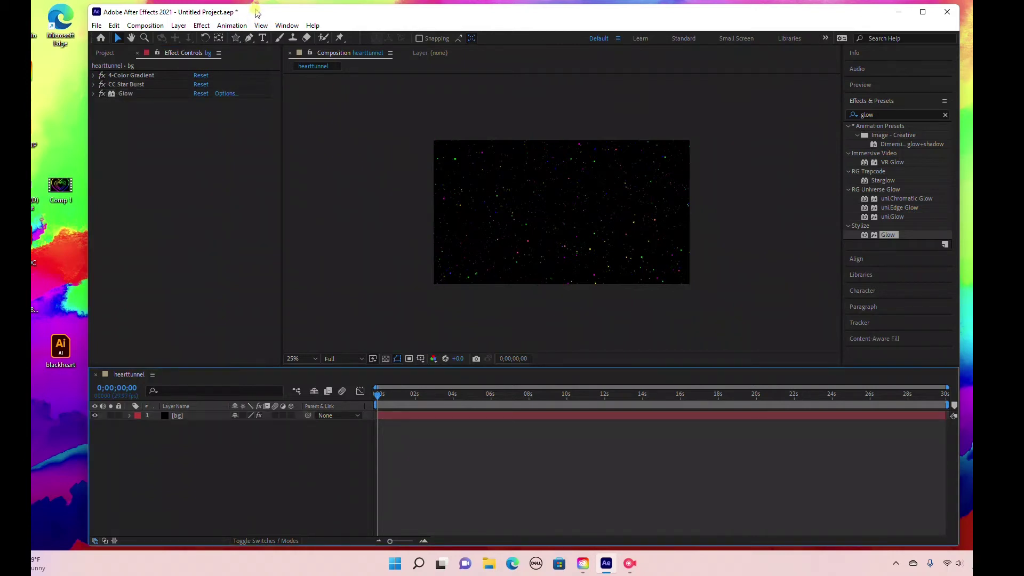
Step: Add blackheart.ai as a layer above bg and create shapes from its vector layer
{"action": "left_click", "coordinate": [63, 351]}
{"action": "left_click_drag", "start_coordinate": [63, 352], "coordinate": [158, 461]}
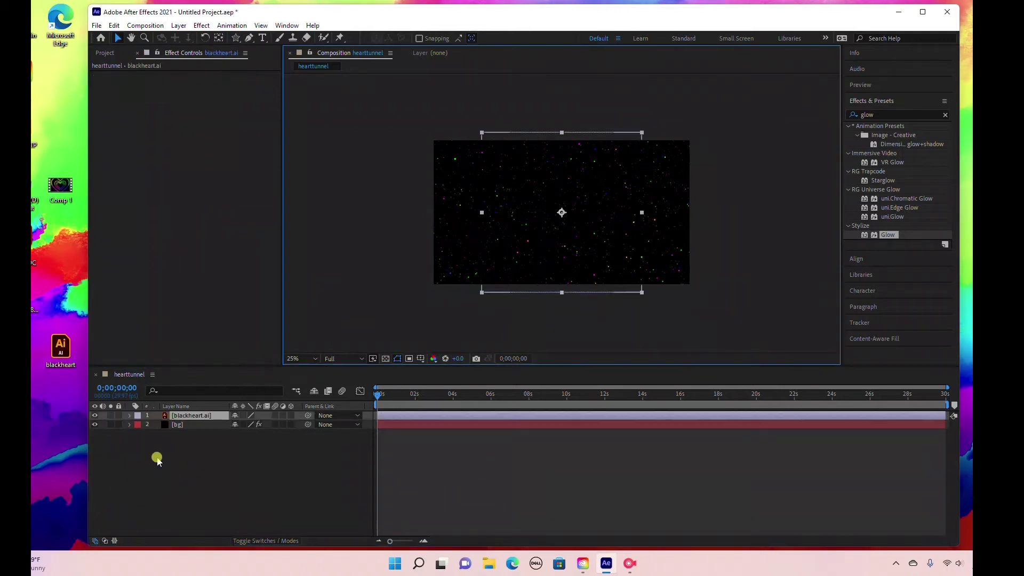
{"action": "left_click", "coordinate": [193, 416]}
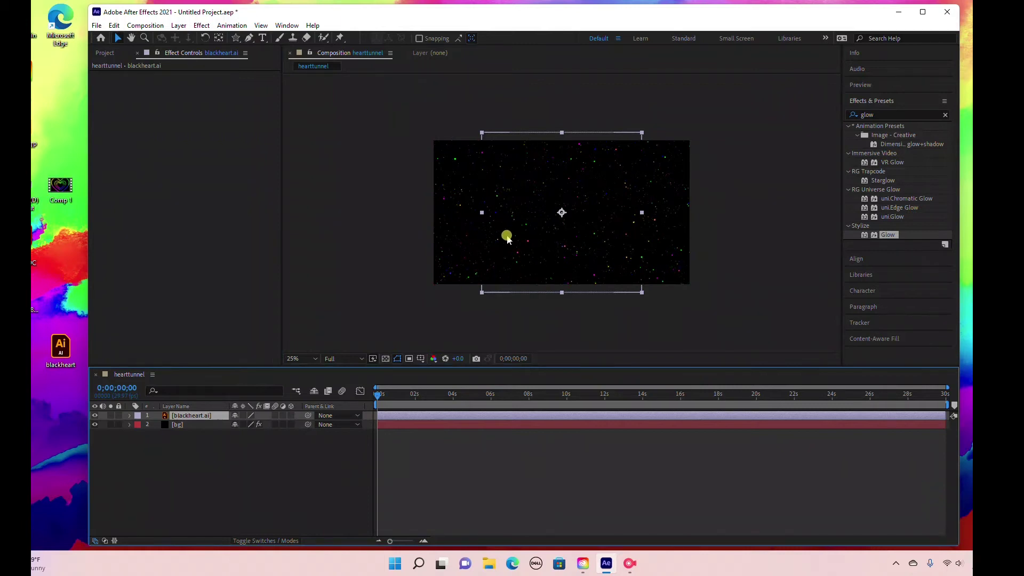
{"action": "right_click", "coordinate": [184, 417]}
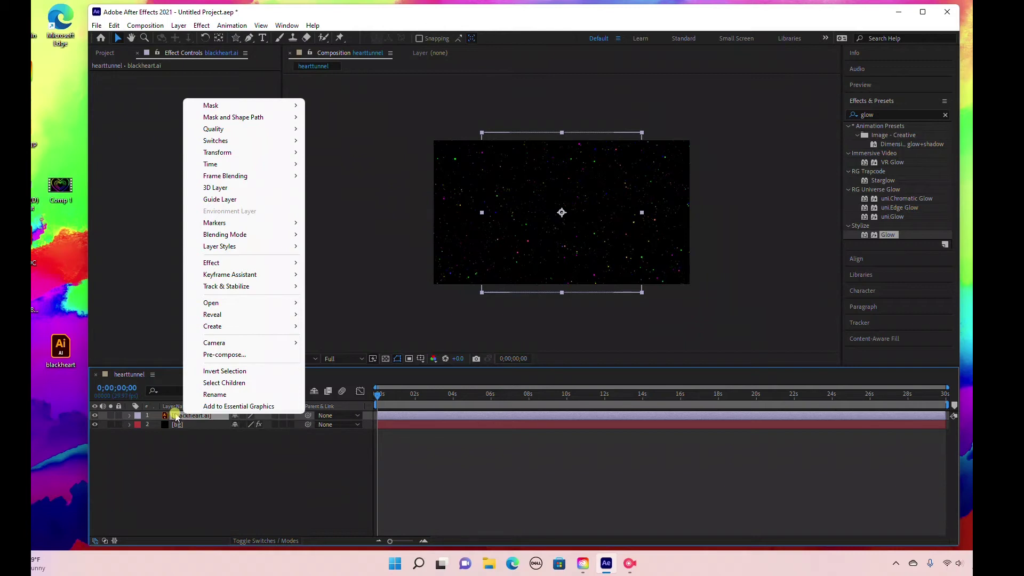
{"action": "mouse_move", "coordinate": [208, 329]}
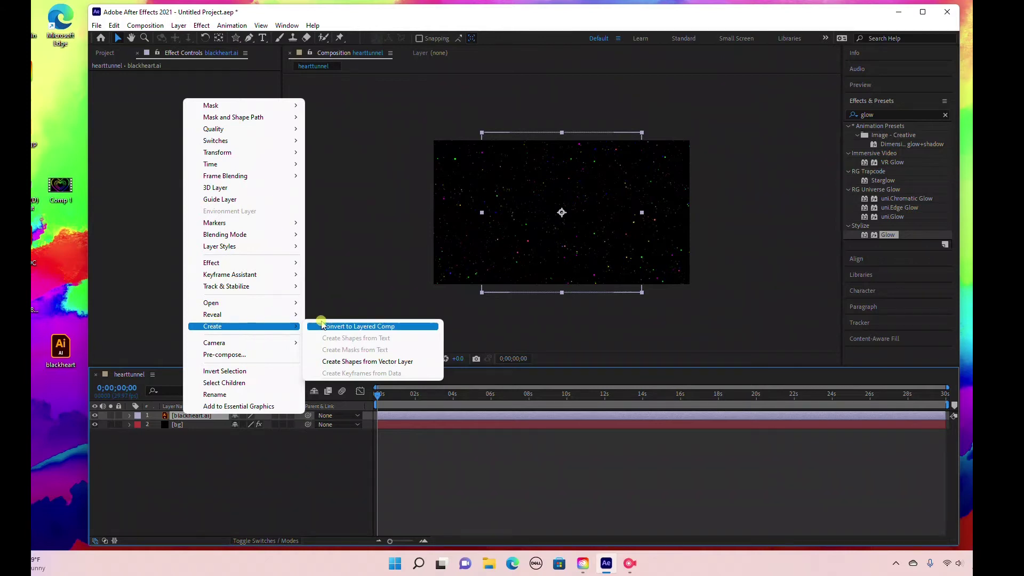
{"action": "left_click", "coordinate": [335, 362]}
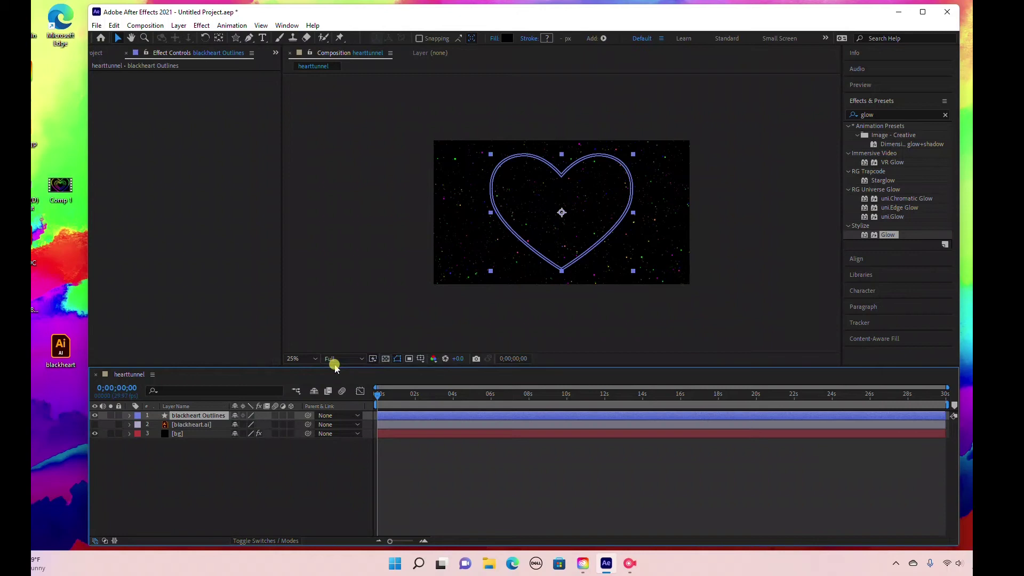
Step: Delete the original blackheart.ai layer and select the remaining blackheart Outlines layer
{"action": "left_click", "coordinate": [184, 425]}
{"action": "left_click", "coordinate": [186, 417]}
{"action": "left_click", "coordinate": [167, 425]}
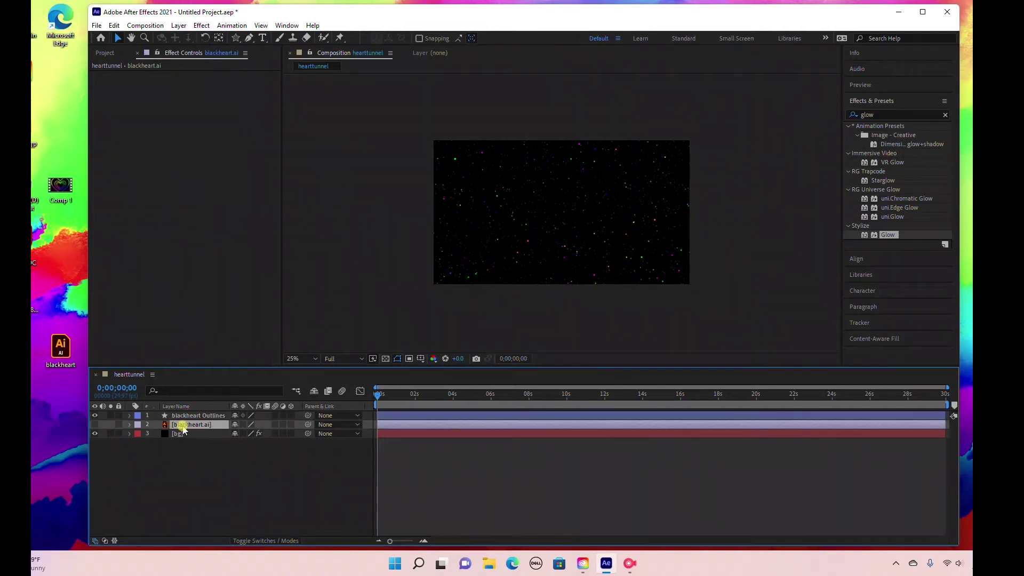
{"action": "key", "text": "Delete"}
{"action": "left_click", "coordinate": [183, 427]}
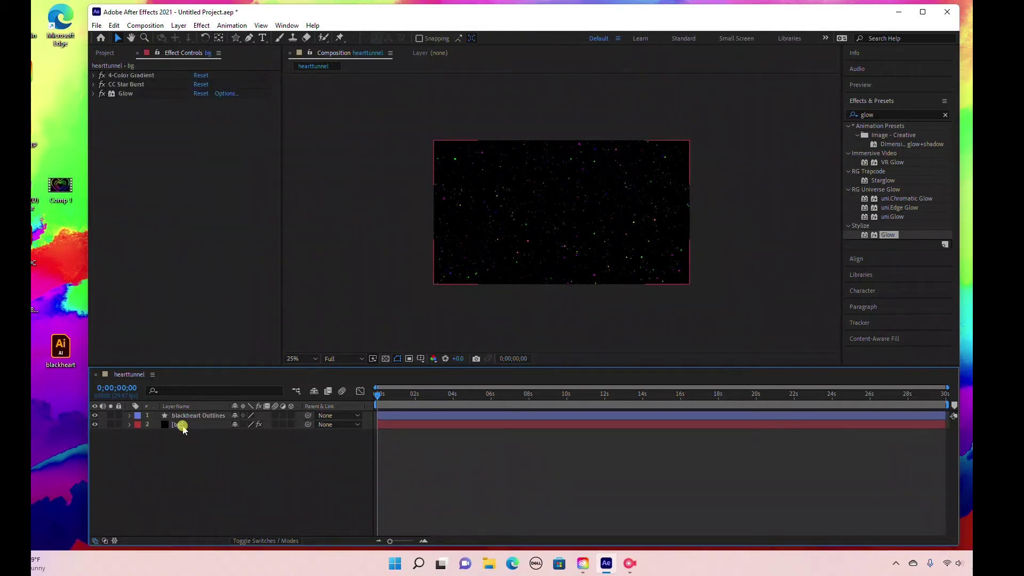
{"action": "left_click", "coordinate": [179, 416]}
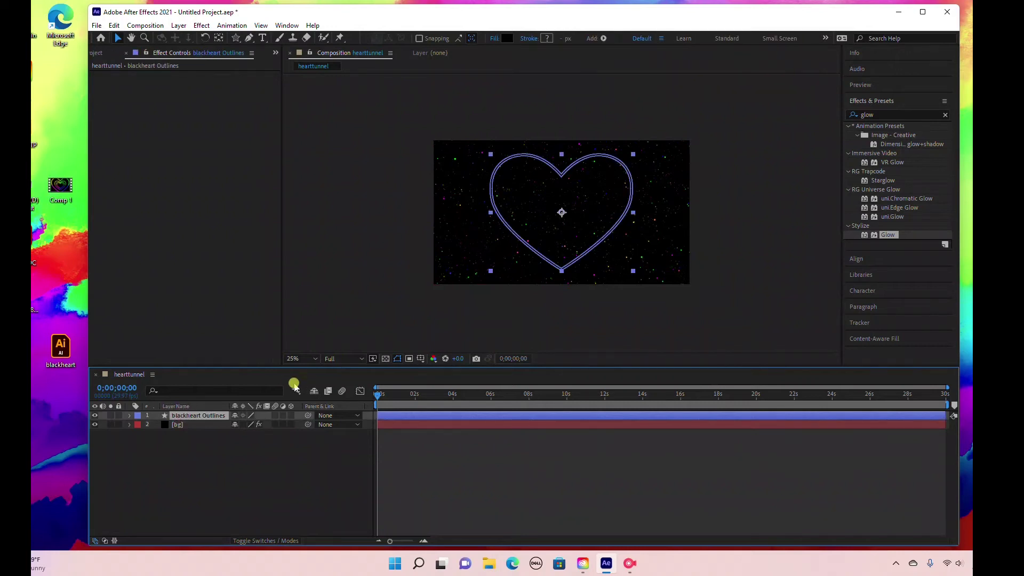
Step: Set the blackheart Outlines fill colour to near-white F5F5F5
{"action": "left_click", "coordinate": [196, 418]}
{"action": "left_click", "coordinate": [509, 39]}
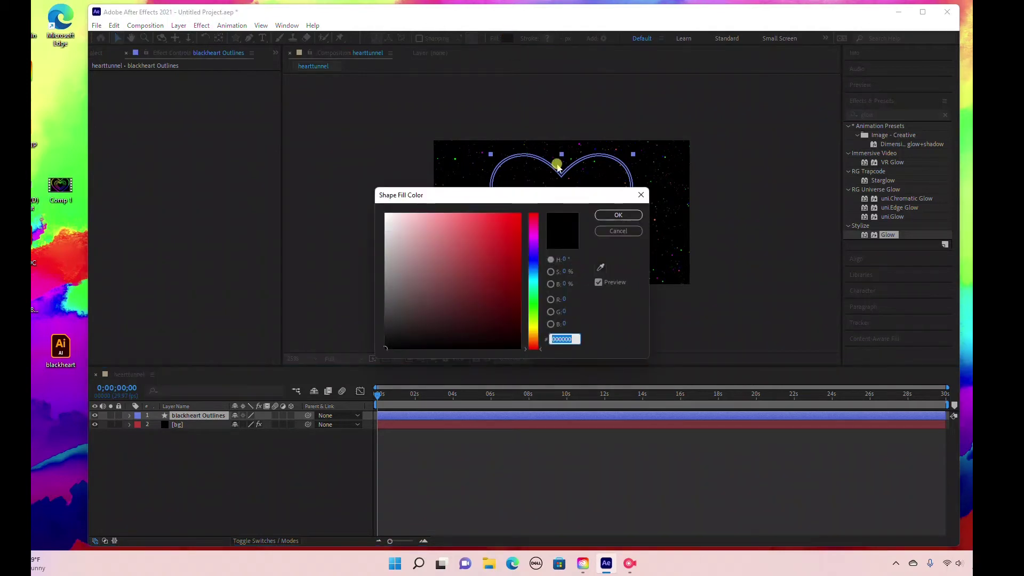
{"action": "left_click", "coordinate": [390, 213]}
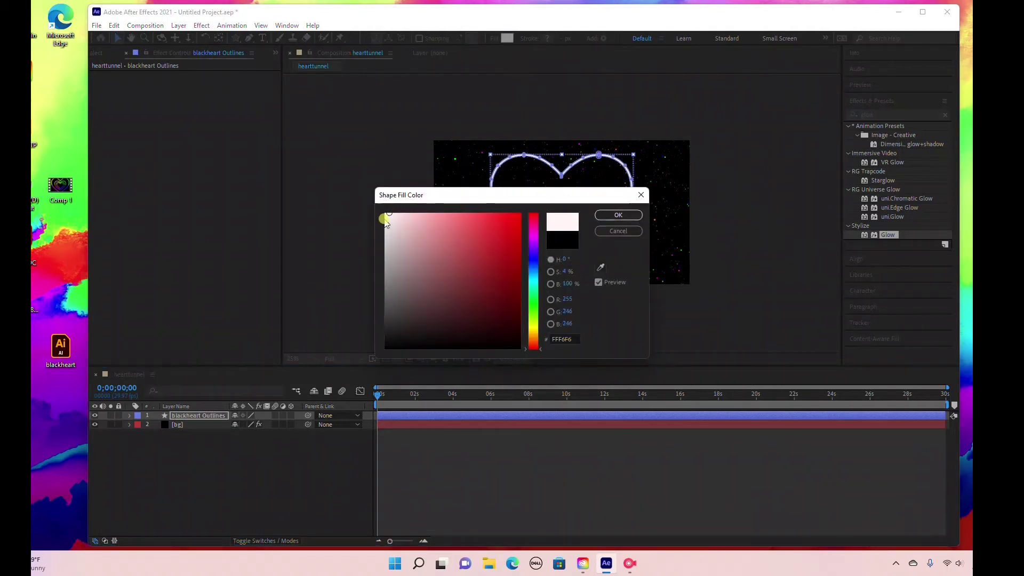
{"action": "left_click", "coordinate": [385, 218]}
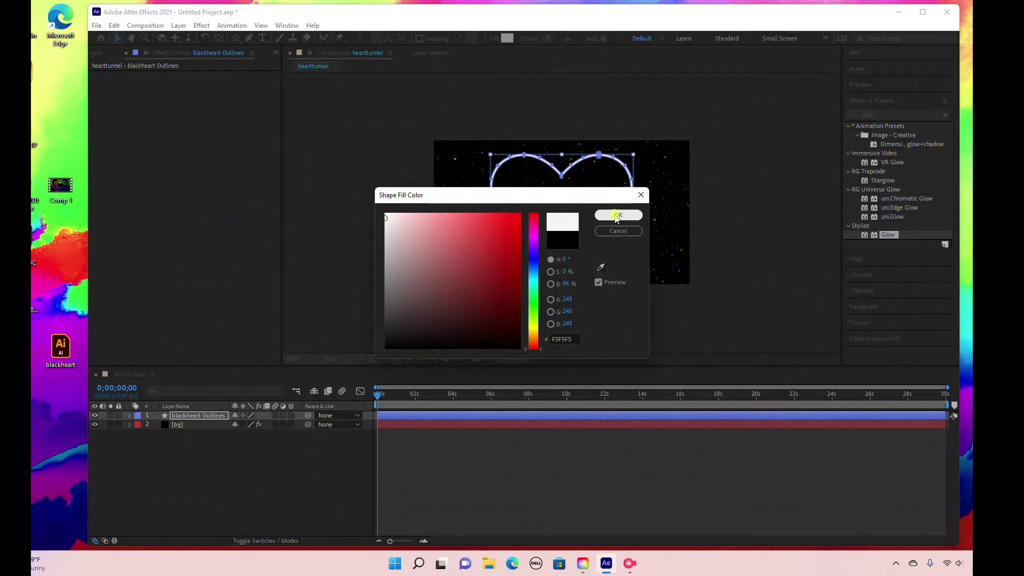
{"action": "left_click", "coordinate": [617, 215]}
{"action": "left_click", "coordinate": [323, 467]}
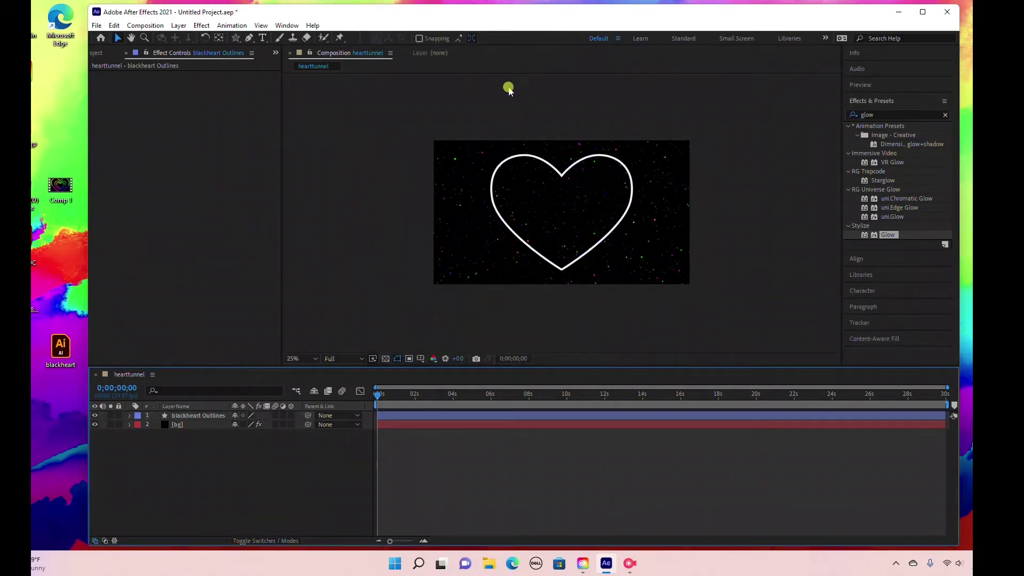
{"action": "left_click", "coordinate": [216, 415]}
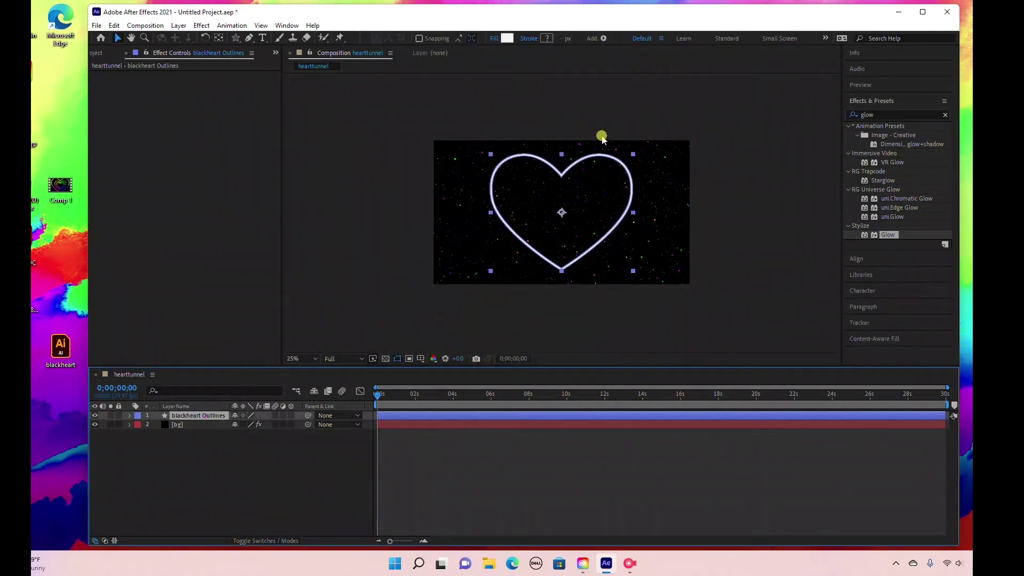
{"action": "left_click", "coordinate": [635, 154]}
Step: Shrink the heart outline toward the frame centre by dragging its corner handle inward
{"action": "left_click_drag", "start_coordinate": [635, 156], "coordinate": [586, 197]}
{"action": "left_click", "coordinate": [300, 502]}
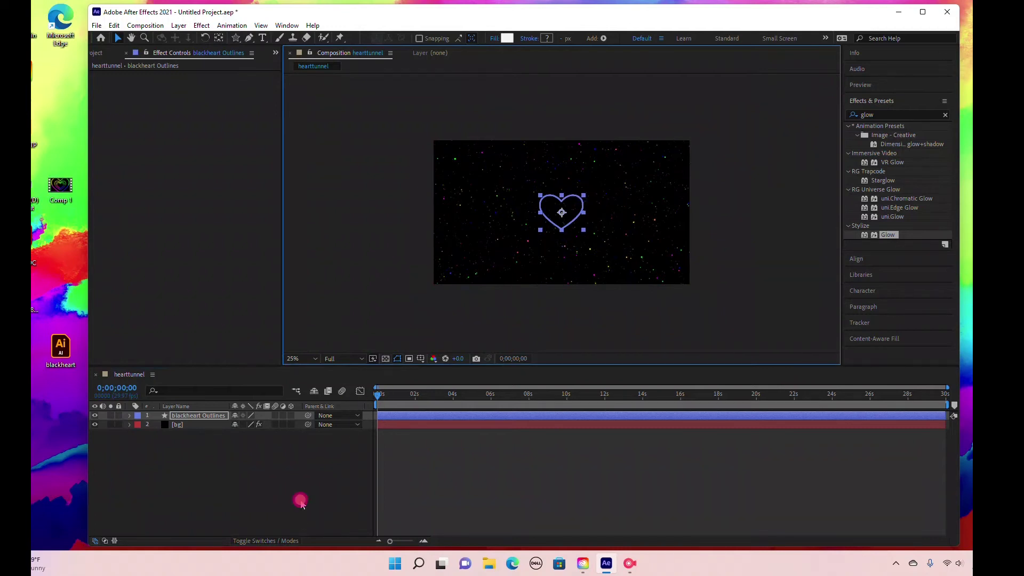
{"action": "left_click", "coordinate": [561, 212]}
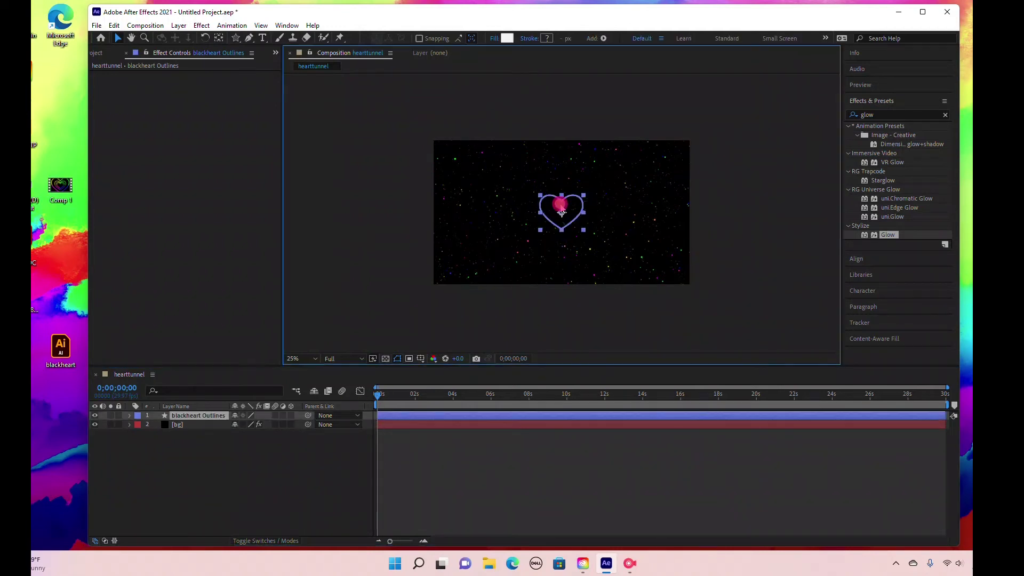
{"action": "left_click_drag", "start_coordinate": [584, 198], "coordinate": [581, 197]}
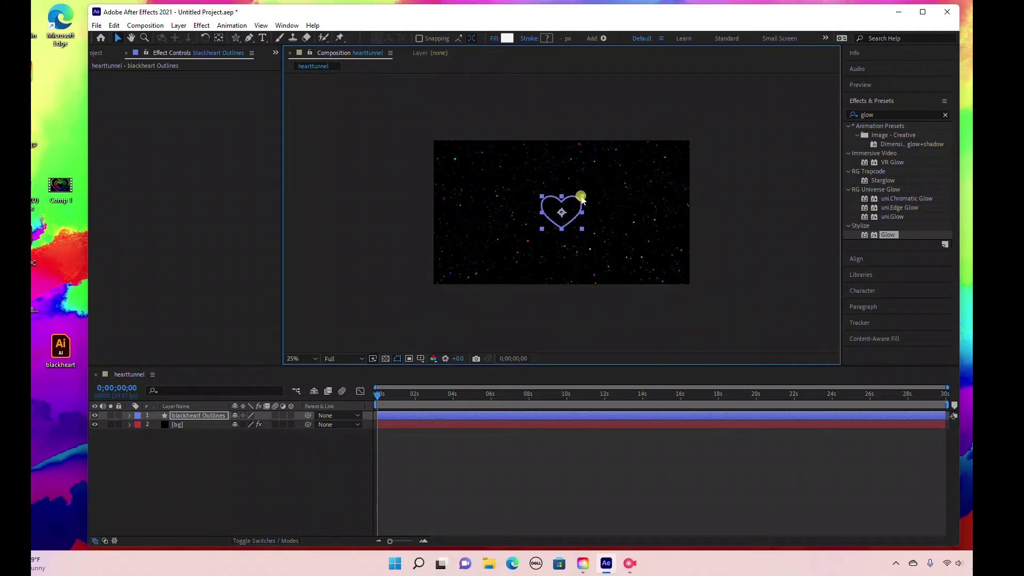
{"action": "left_click", "coordinate": [228, 436]}
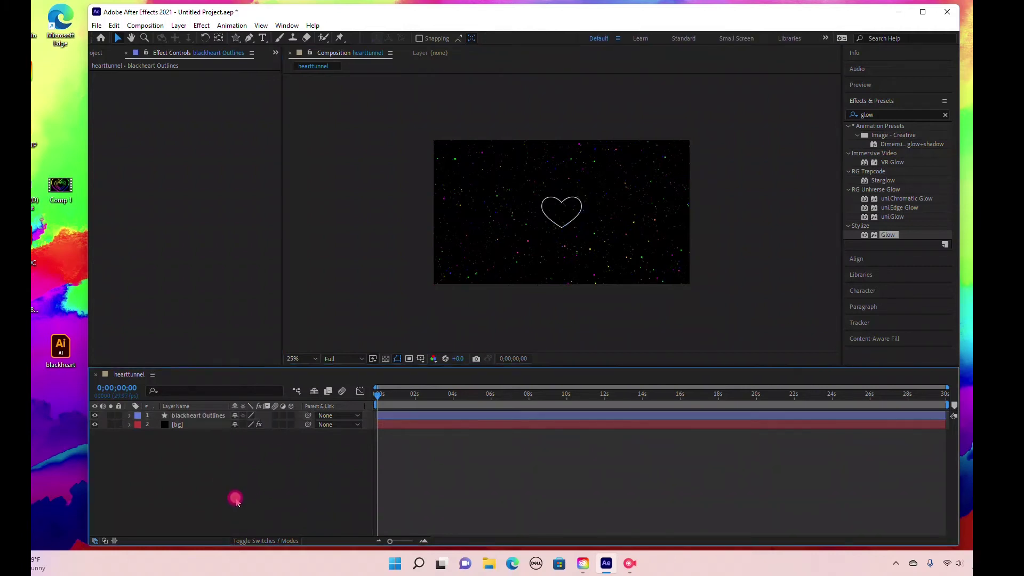
{"action": "left_click", "coordinate": [173, 417]}
{"action": "left_click", "coordinate": [184, 416]}
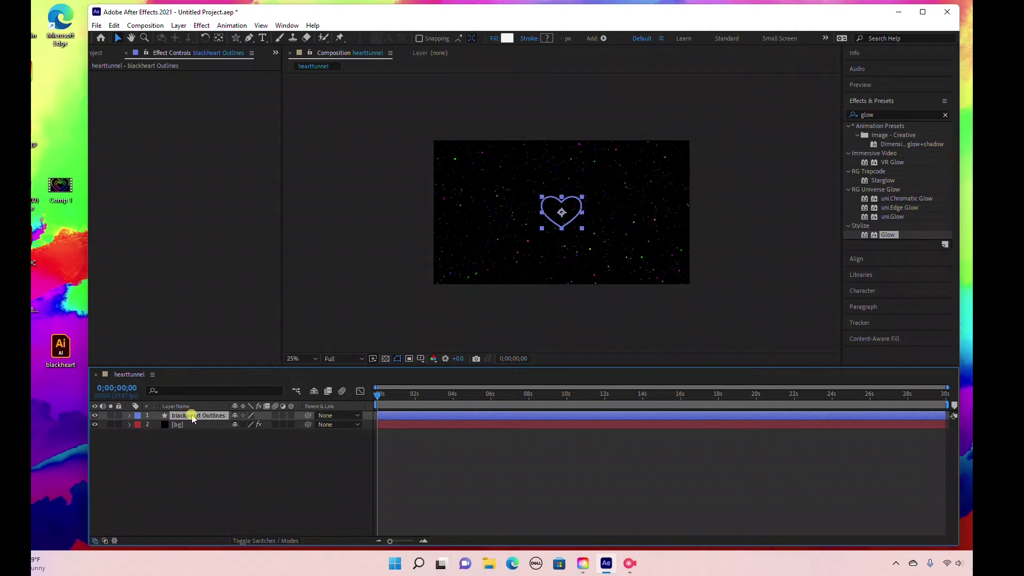
Step: Turn on the 3D Layer switch for blackheart Outlines (960, 540, 0) and expand its properties
{"action": "left_click", "coordinate": [291, 415]}
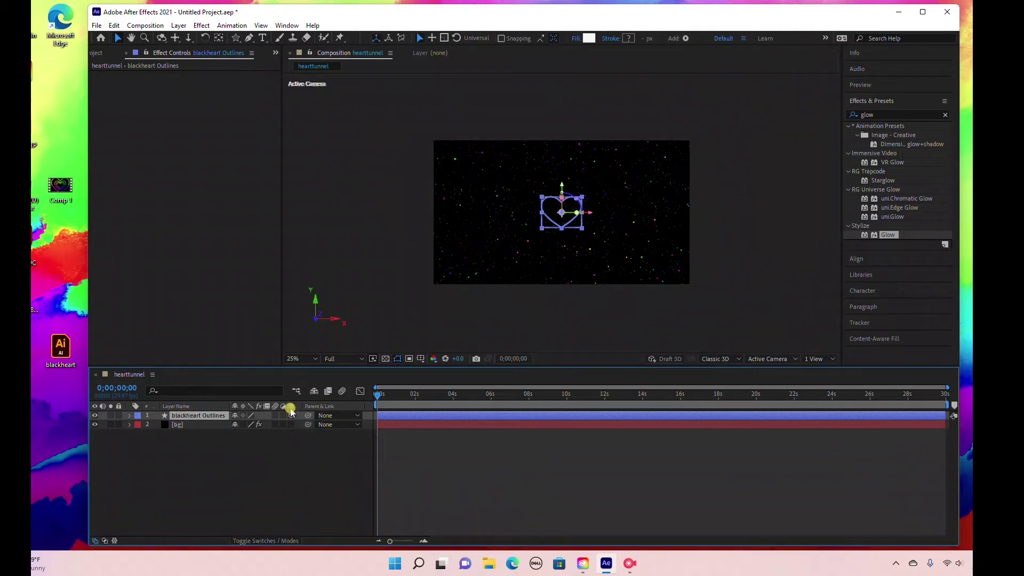
{"action": "left_click", "coordinate": [256, 541]}
{"action": "left_click", "coordinate": [256, 541]}
{"action": "left_click", "coordinate": [256, 541]}
{"action": "left_click", "coordinate": [256, 541]}
{"action": "left_click", "coordinate": [256, 541]}
{"action": "left_click", "coordinate": [255, 540]}
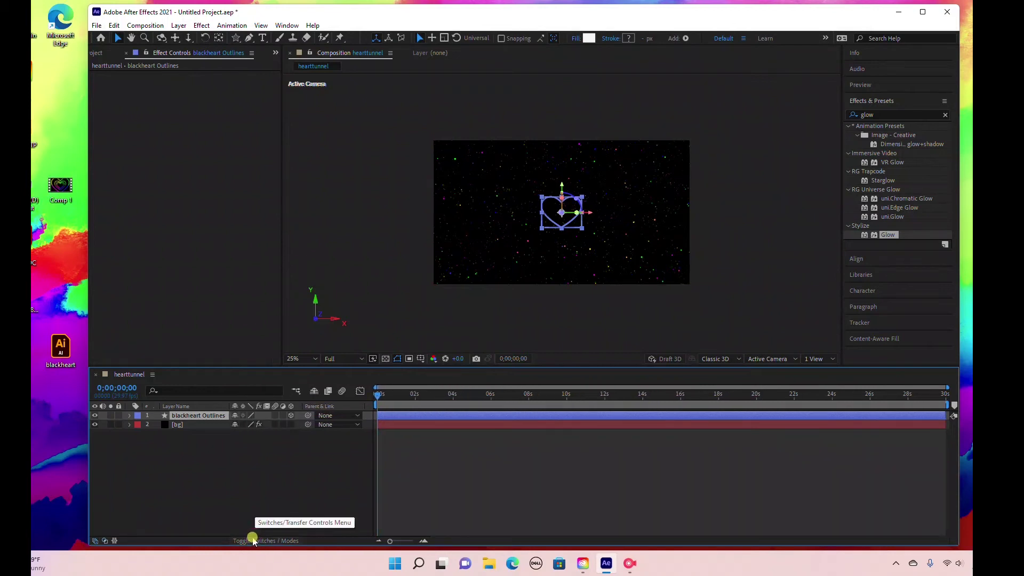
{"action": "left_click", "coordinate": [293, 418]}
{"action": "left_click", "coordinate": [292, 417]}
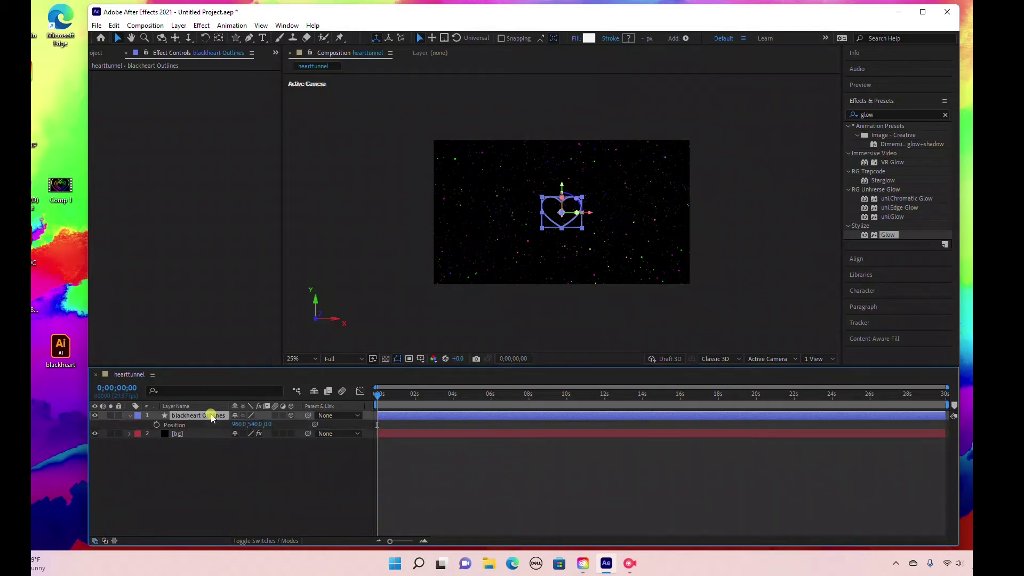
{"action": "left_click", "coordinate": [130, 417]}
Step: Set a Position keyframe on the heart at 0:00:00:00 (960, 540, 0), then advance the playhead
{"action": "left_click", "coordinate": [138, 435]}
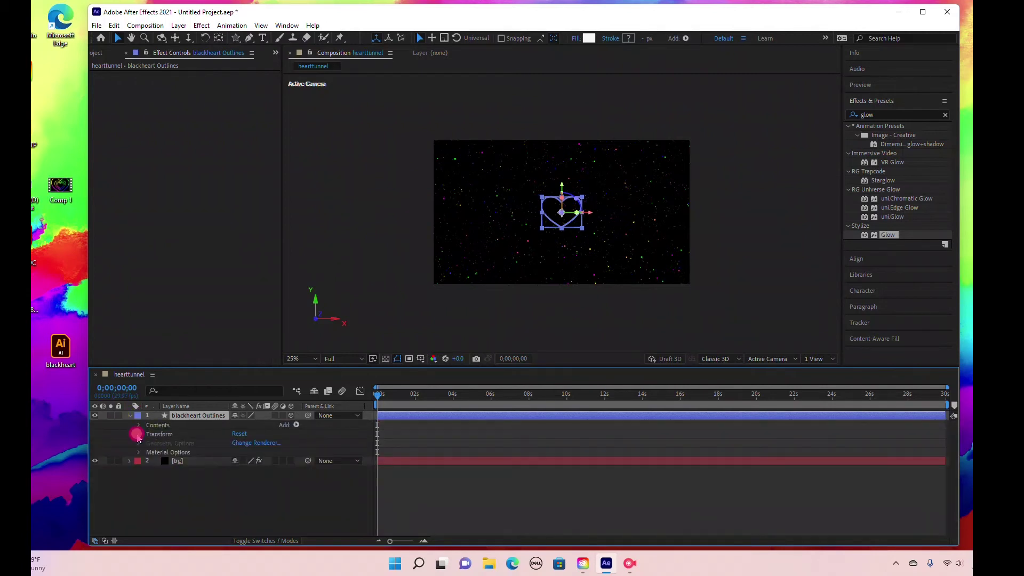
{"action": "left_click", "coordinate": [138, 434]}
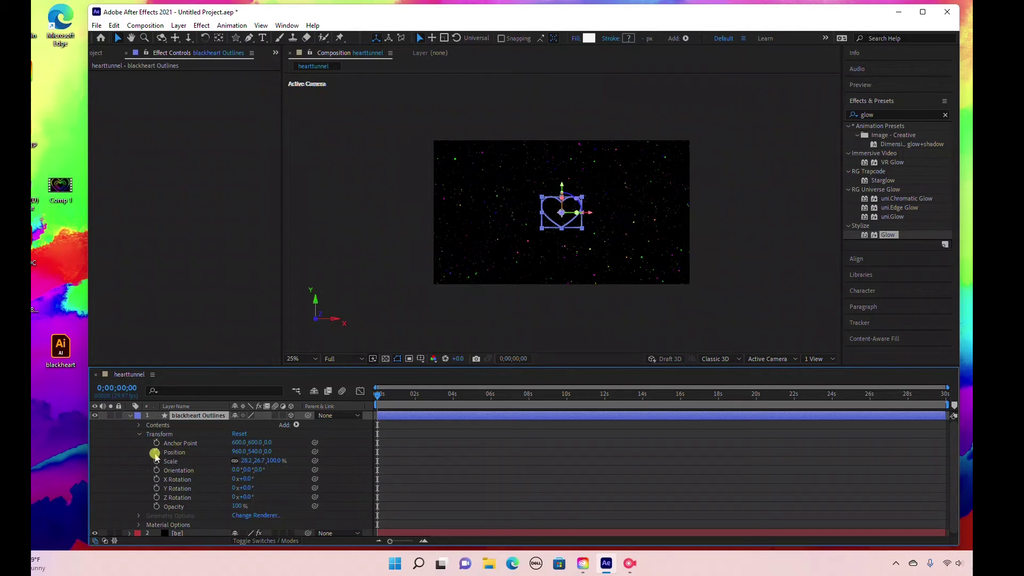
{"action": "left_click", "coordinate": [379, 399]}
{"action": "left_click_drag", "start_coordinate": [380, 399], "coordinate": [343, 395]}
{"action": "left_click", "coordinate": [156, 453]}
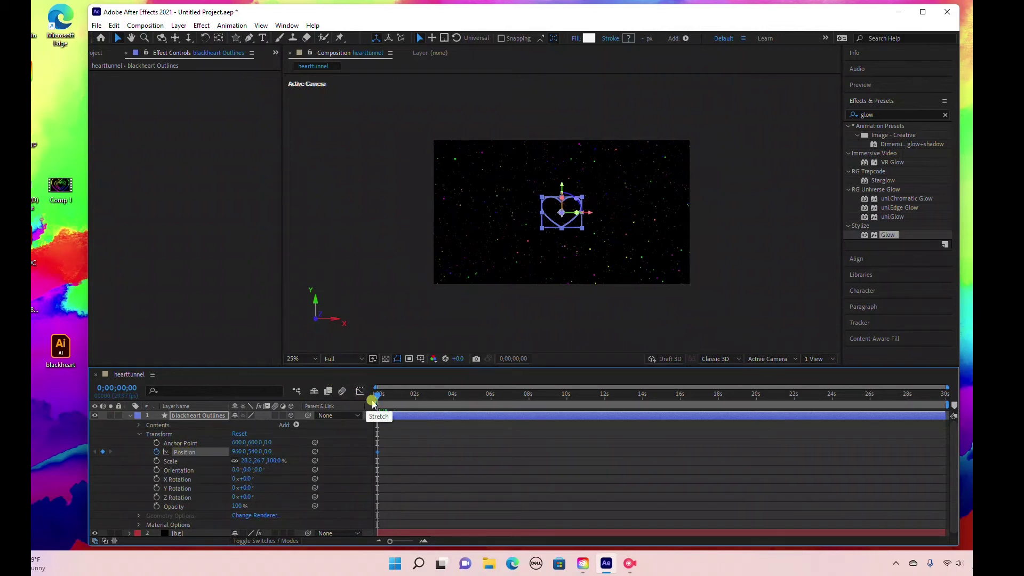
{"action": "left_click", "coordinate": [379, 396]}
{"action": "left_click_drag", "start_coordinate": [380, 396], "coordinate": [473, 398]}
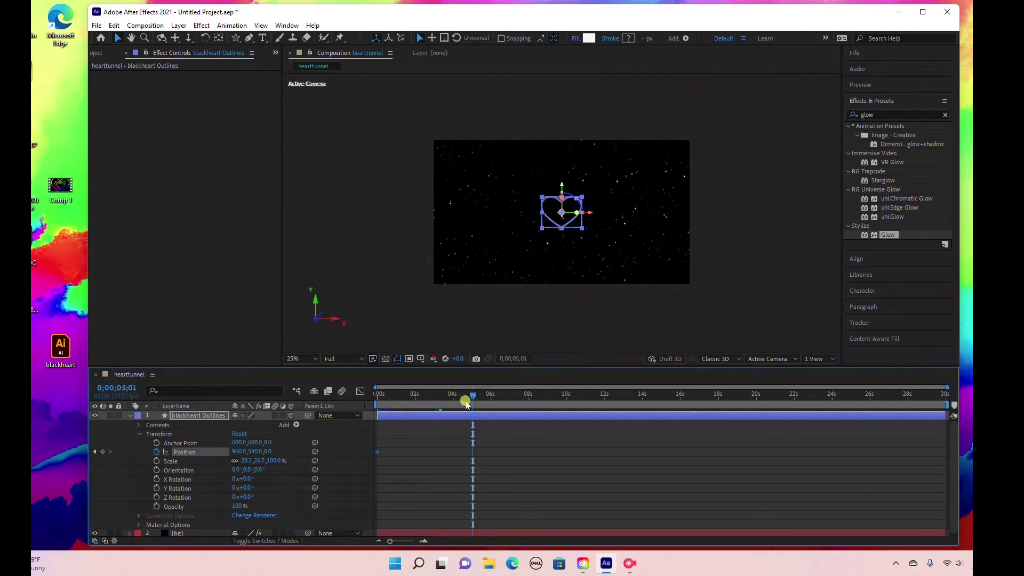
Step: At 0;00;05;00, drag the heart's Position Z value to -2480 to key the move toward camera
{"action": "left_click", "coordinate": [527, 359]}
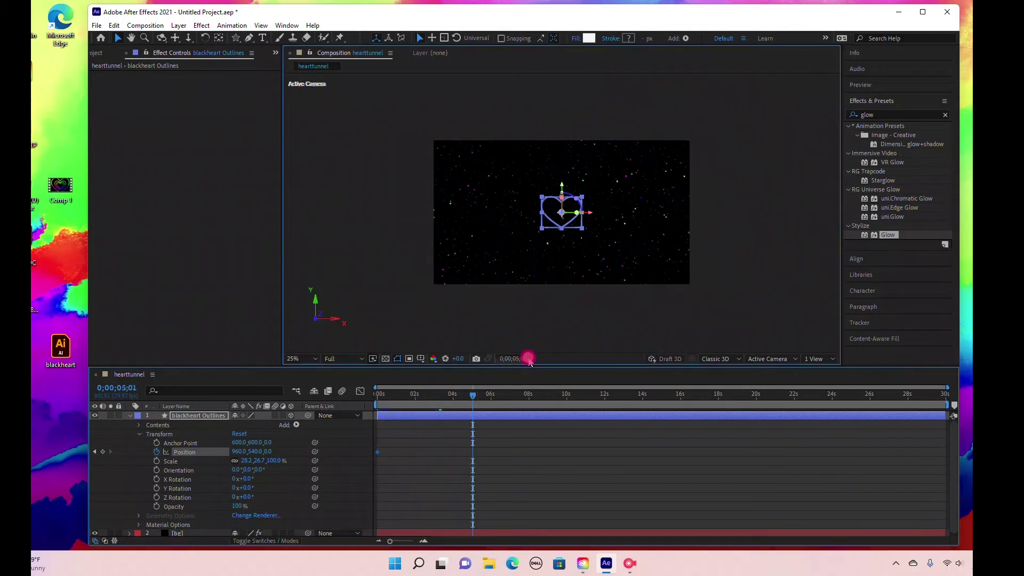
{"action": "left_click", "coordinate": [521, 273]}
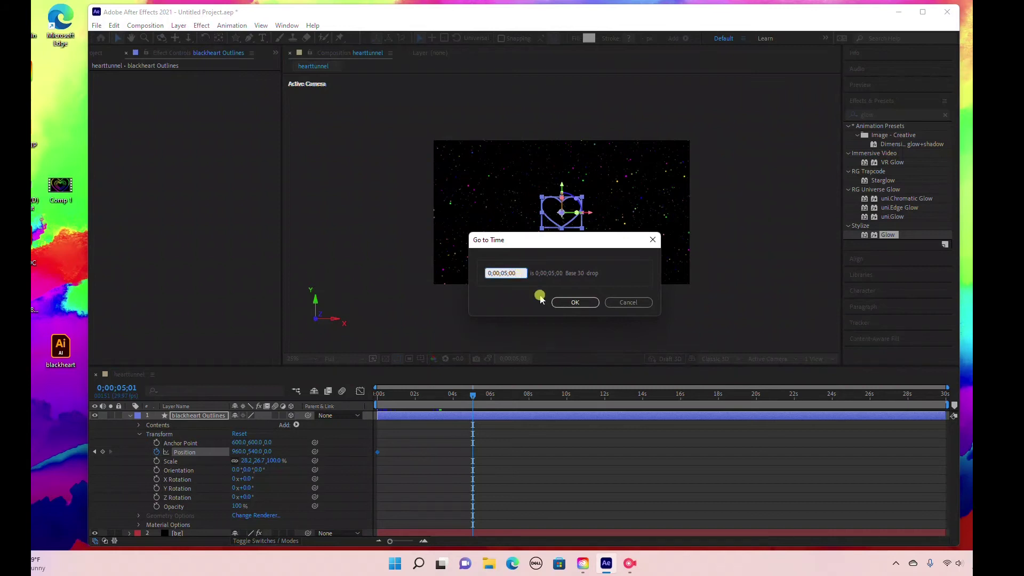
{"action": "left_click", "coordinate": [569, 302]}
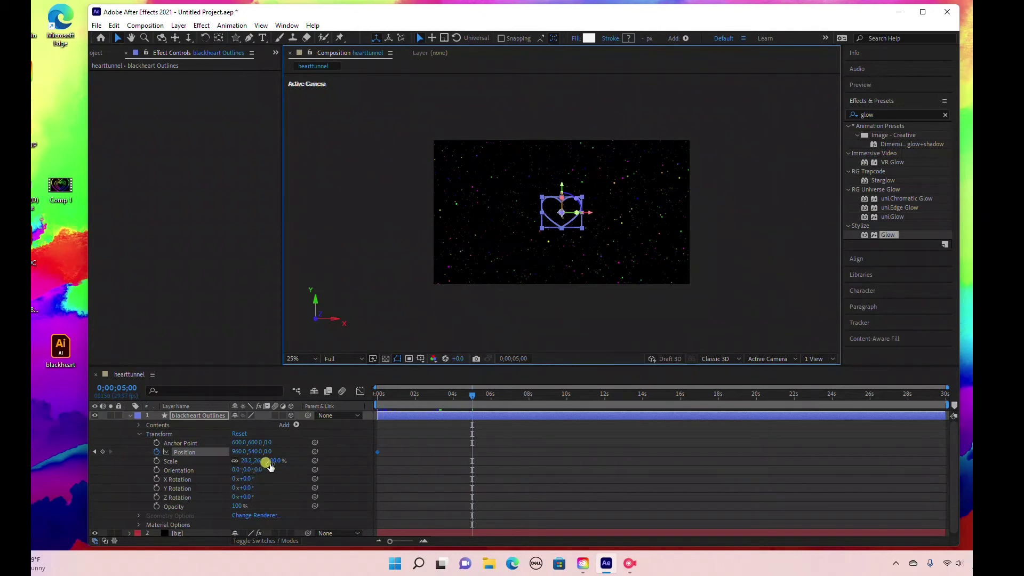
{"action": "left_click_drag", "start_coordinate": [268, 452], "coordinate": [107, 450]}
{"action": "left_click", "coordinate": [188, 452]}
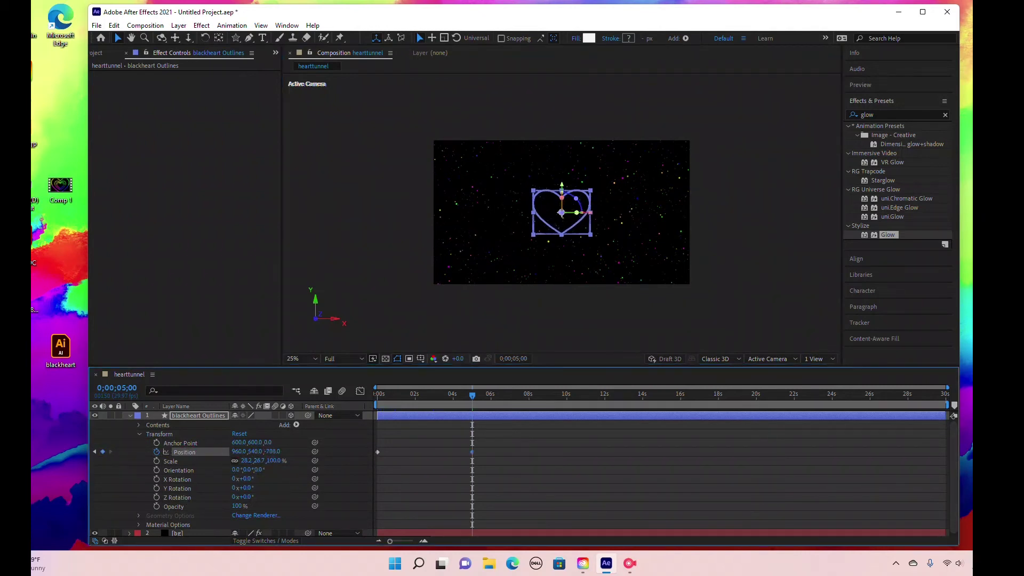
{"action": "left_click_drag", "start_coordinate": [274, 452], "coordinate": [51, 464]}
{"action": "left_click_drag", "start_coordinate": [278, 451], "coordinate": [67, 453]}
{"action": "left_click_drag", "start_coordinate": [276, 454], "coordinate": [89, 415]}
{"action": "left_click_drag", "start_coordinate": [273, 451], "coordinate": [112, 444]}
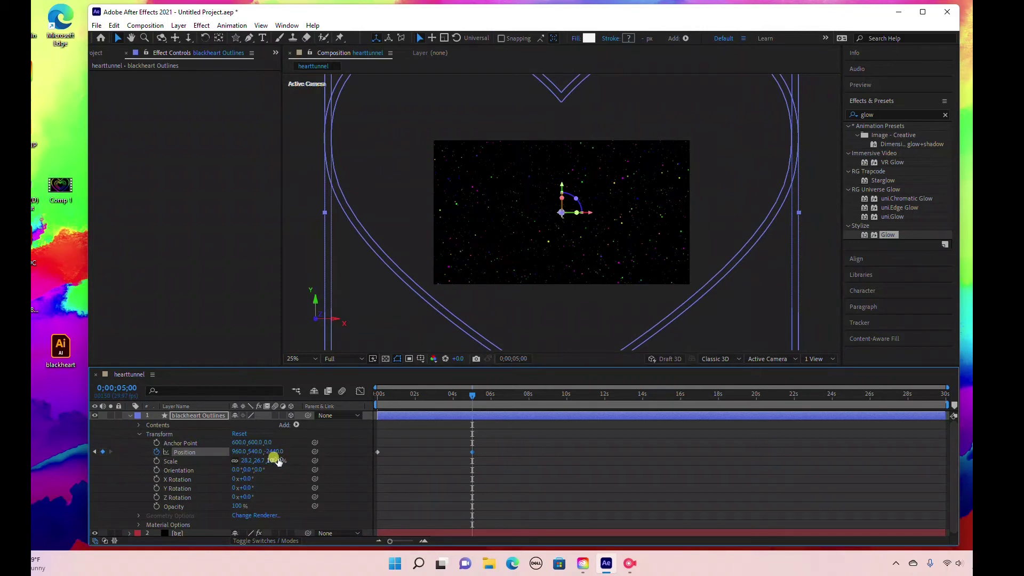
Step: Scrub from the start to near 5 seconds to preview the flight, then enable a Position expression
{"action": "left_click_drag", "start_coordinate": [482, 387], "coordinate": [361, 422]}
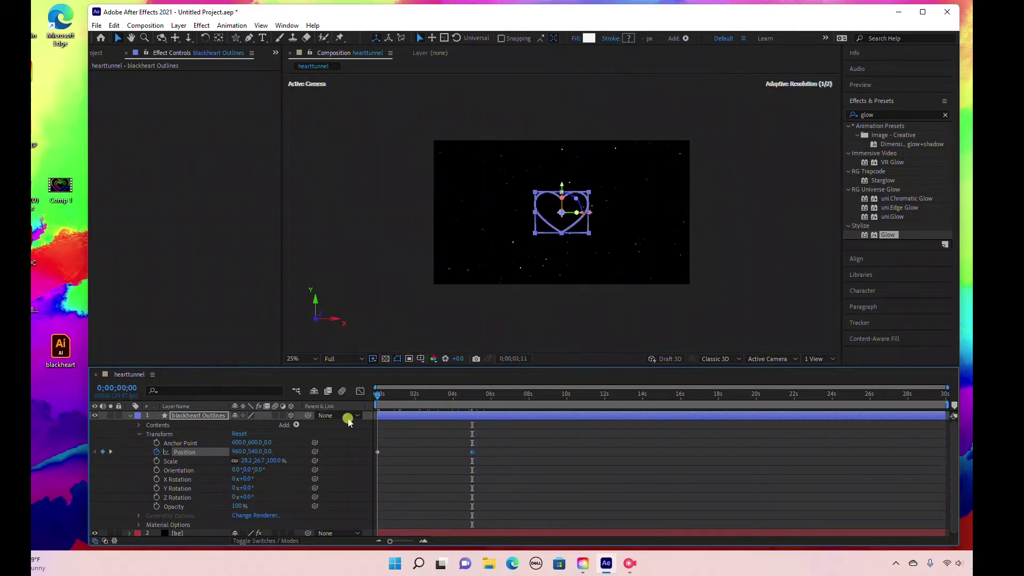
{"action": "key", "text": "Home"}
{"action": "left_click_drag", "start_coordinate": [380, 395], "coordinate": [235, 391]}
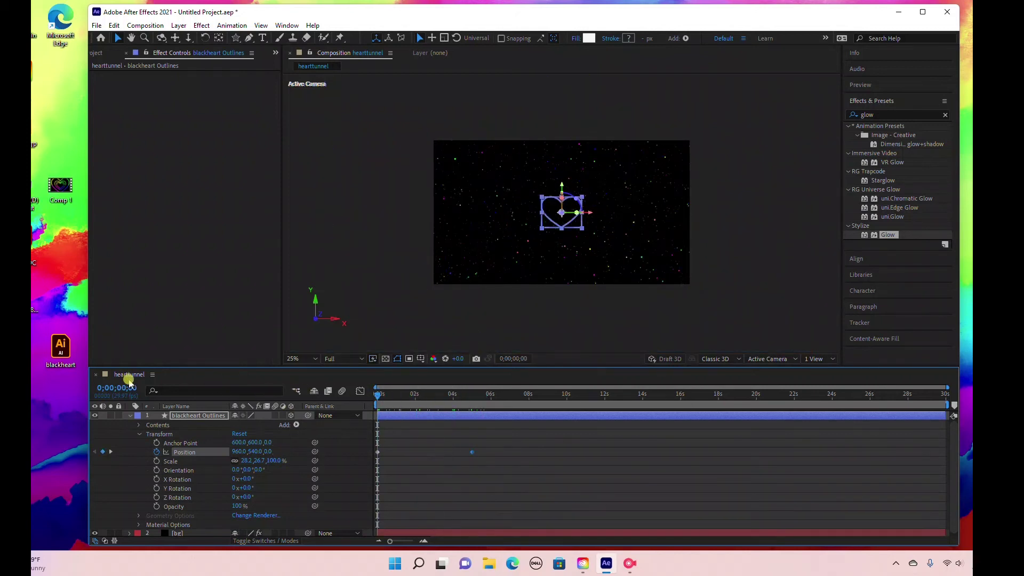
{"action": "left_click", "coordinate": [156, 452], "text": "alt"}
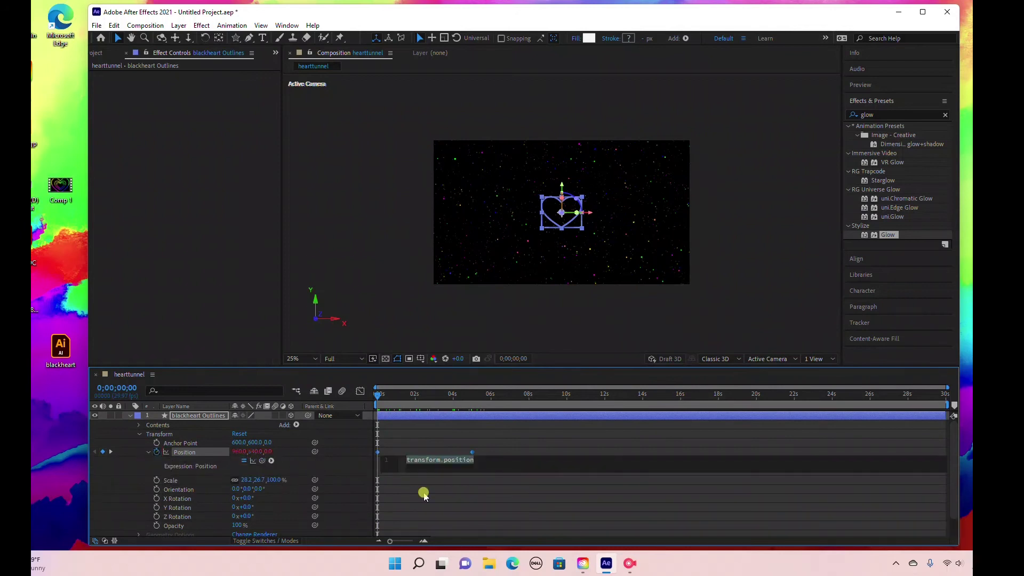
Step: Enter loopOut() as the Position expression, preview the repeating flight, and collapse blackheart Outlines
{"action": "left_click", "coordinate": [472, 459]}
{"action": "type", "text": "loop"}
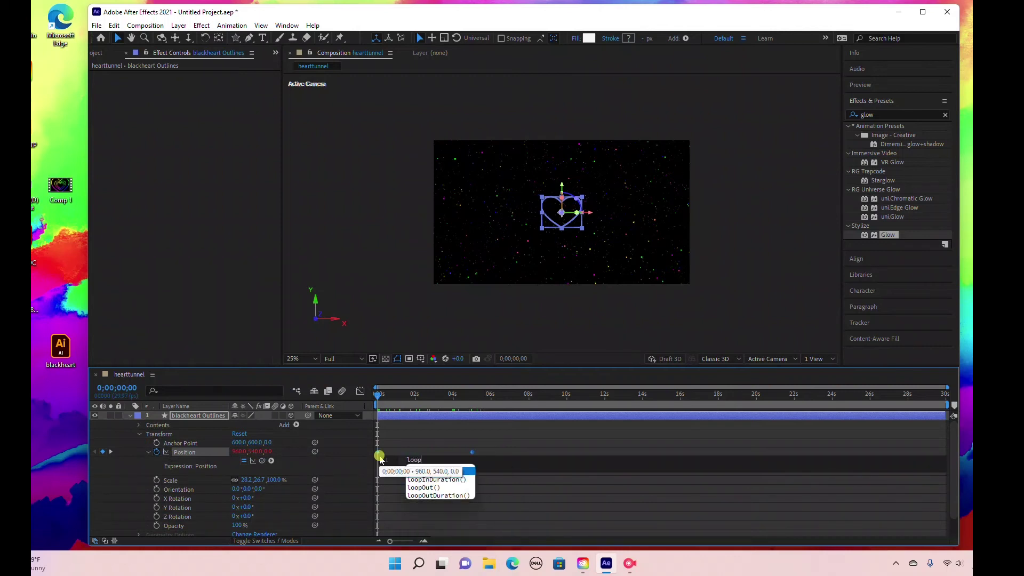
{"action": "type", "text": "Out("}
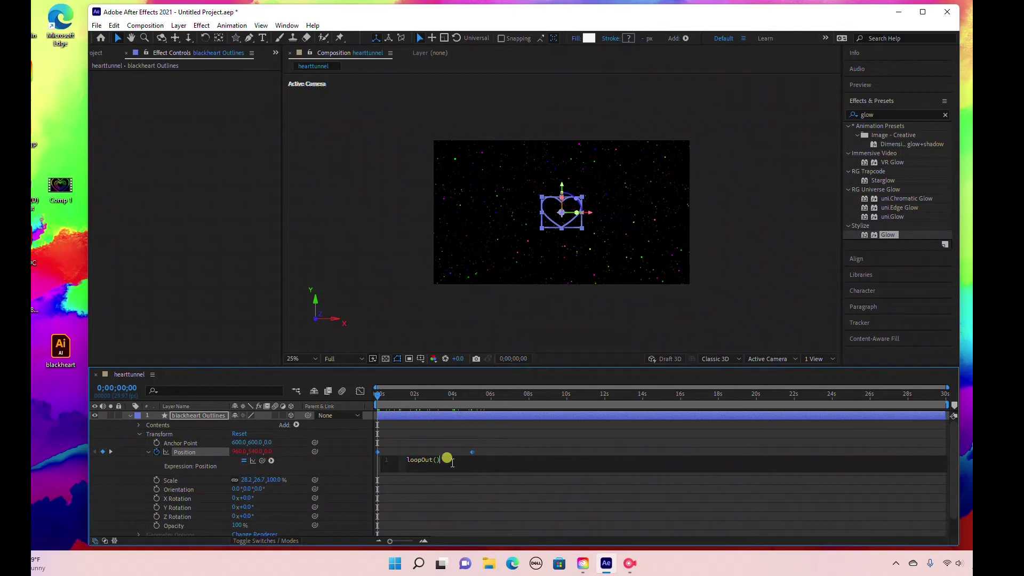
{"action": "left_click", "coordinate": [433, 448]}
{"action": "left_click_drag", "start_coordinate": [378, 397], "coordinate": [268, 379]}
{"action": "left_click", "coordinate": [144, 429]}
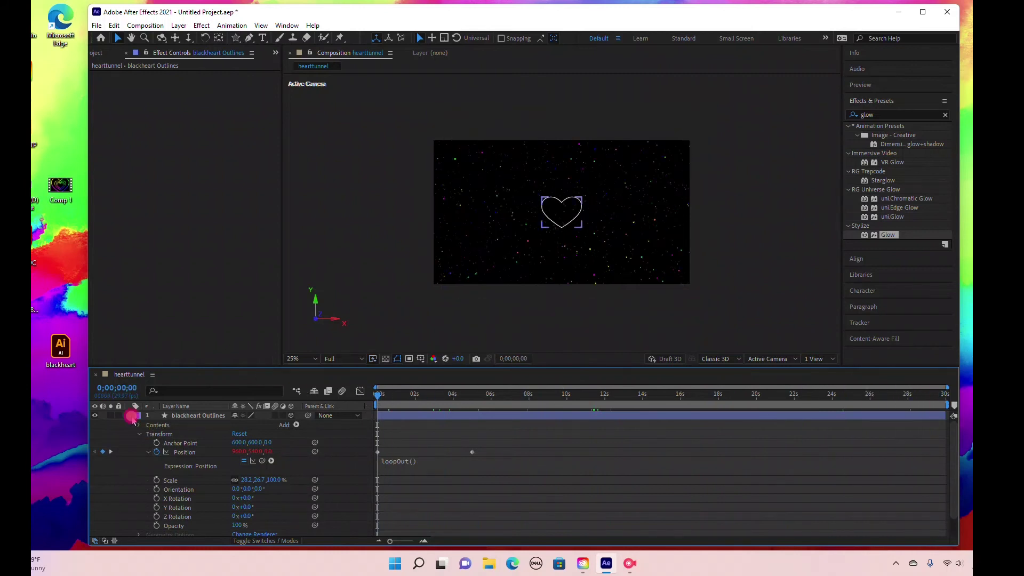
{"action": "left_click", "coordinate": [131, 417]}
{"action": "left_click", "coordinate": [171, 415]}
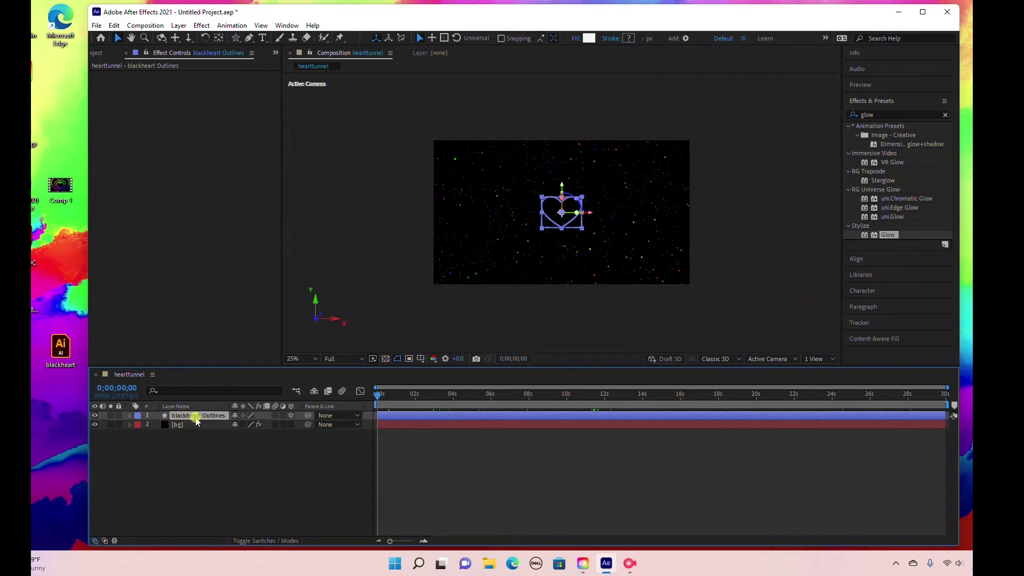
{"action": "left_click", "coordinate": [202, 26]}
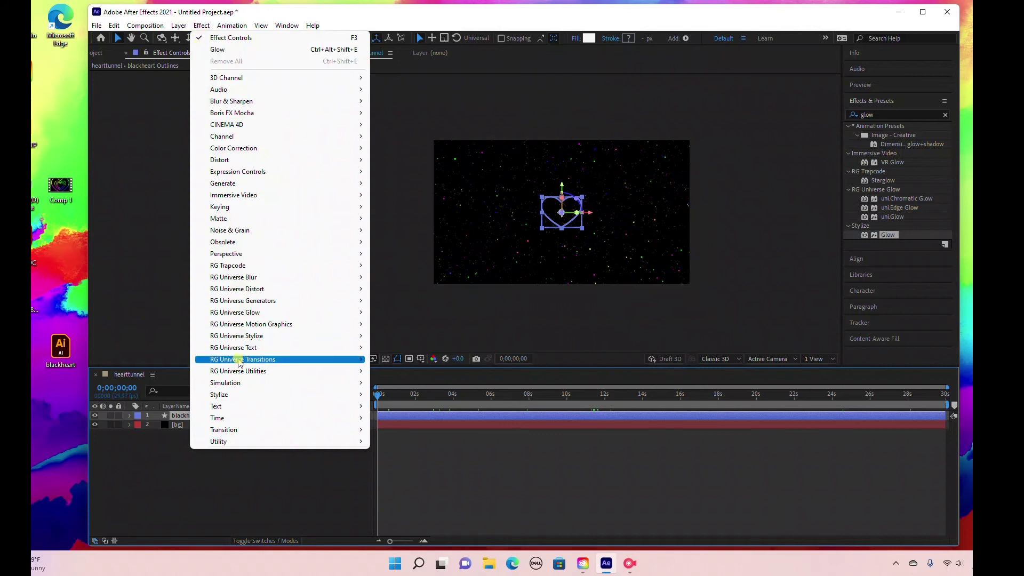
Step: Apply the Echo effect to the heart with an Echo Time of 1 second
{"action": "mouse_move", "coordinate": [247, 421]}
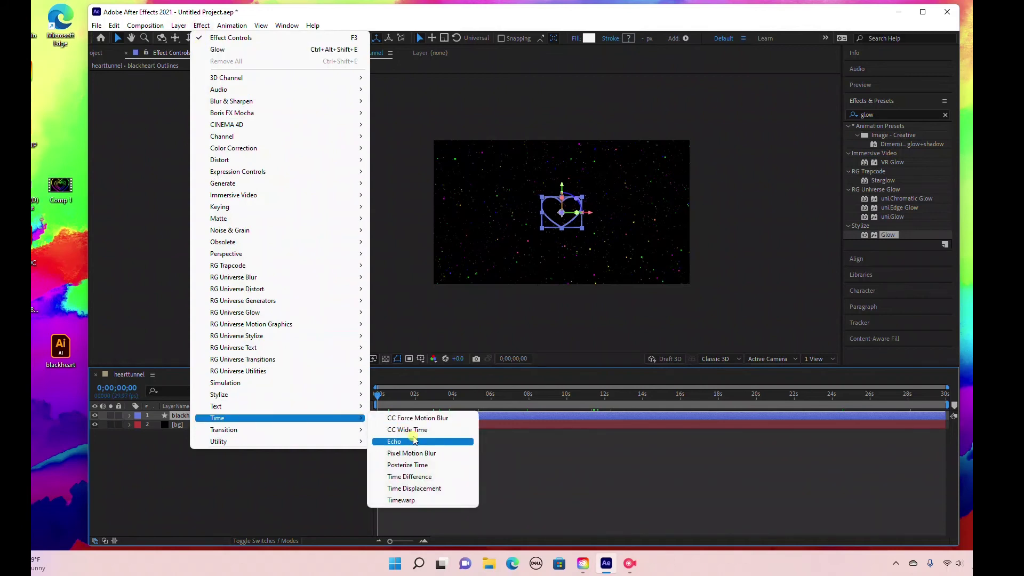
{"action": "left_click", "coordinate": [398, 442]}
{"action": "left_click", "coordinate": [198, 84]}
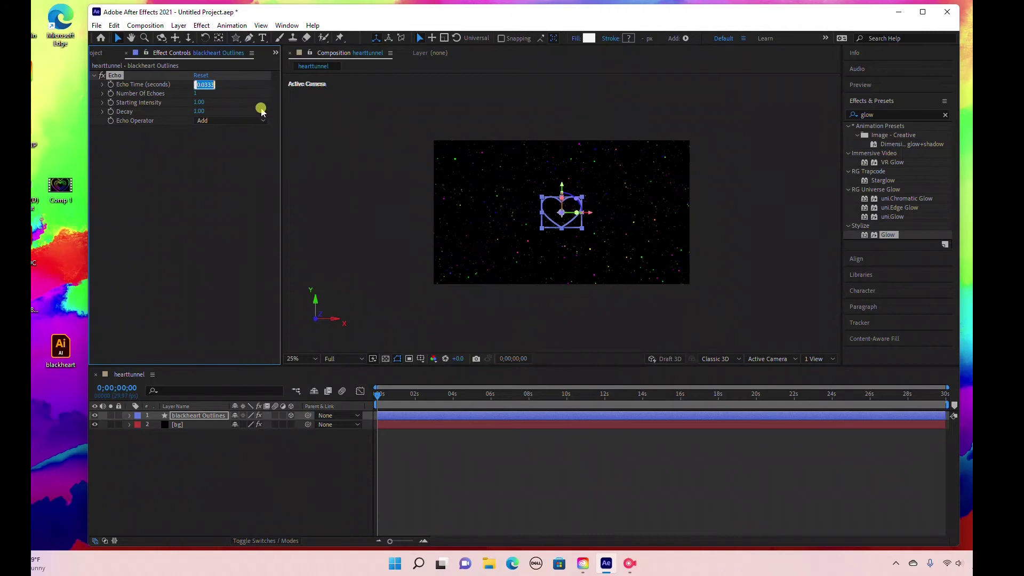
{"action": "type", "text": "1"}
{"action": "key", "text": "Return"}
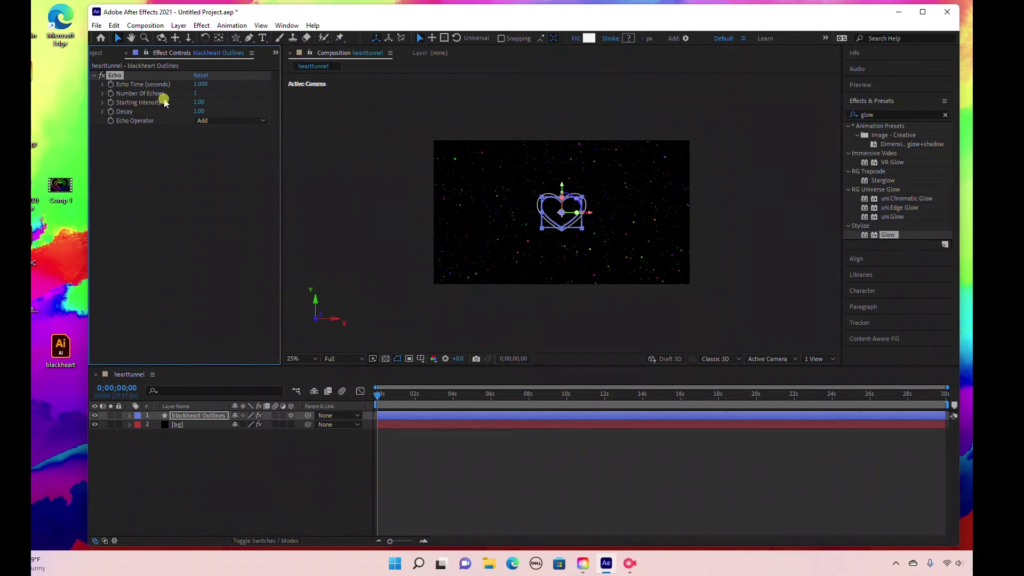
Step: Raise Number Of Echoes from 5 to 7 to 10 and preview the echoes near 6 seconds
{"action": "left_click", "coordinate": [198, 94]}
{"action": "type", "text": "5"}
{"action": "key", "text": "Return"}
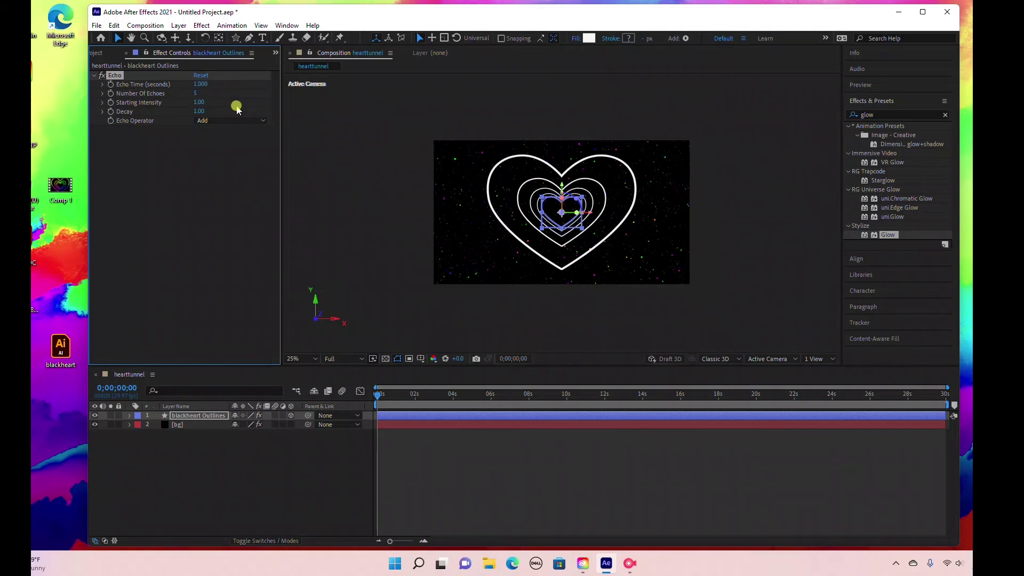
{"action": "left_click", "coordinate": [197, 94]}
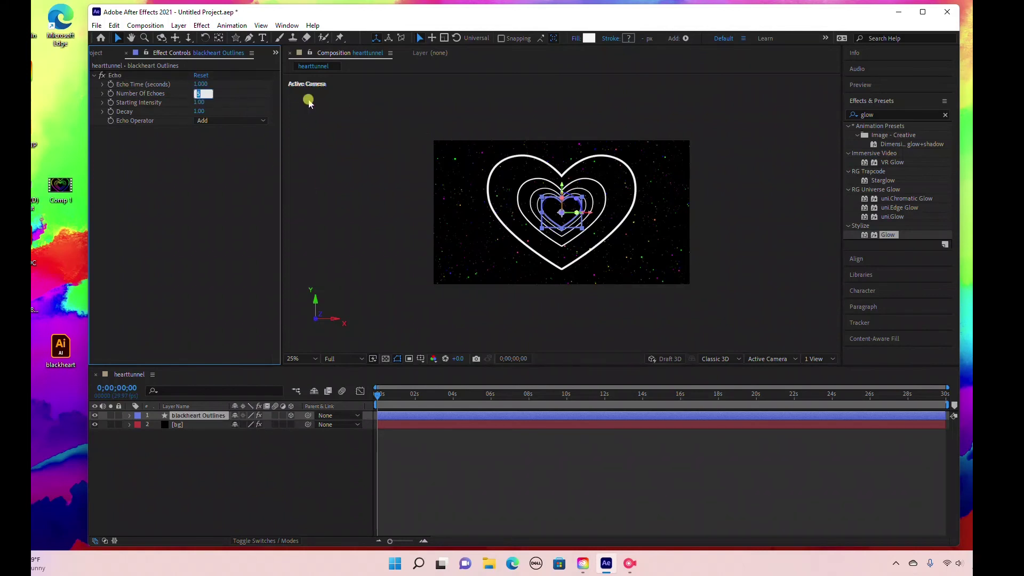
{"action": "type", "text": "7"}
{"action": "key", "text": "Return"}
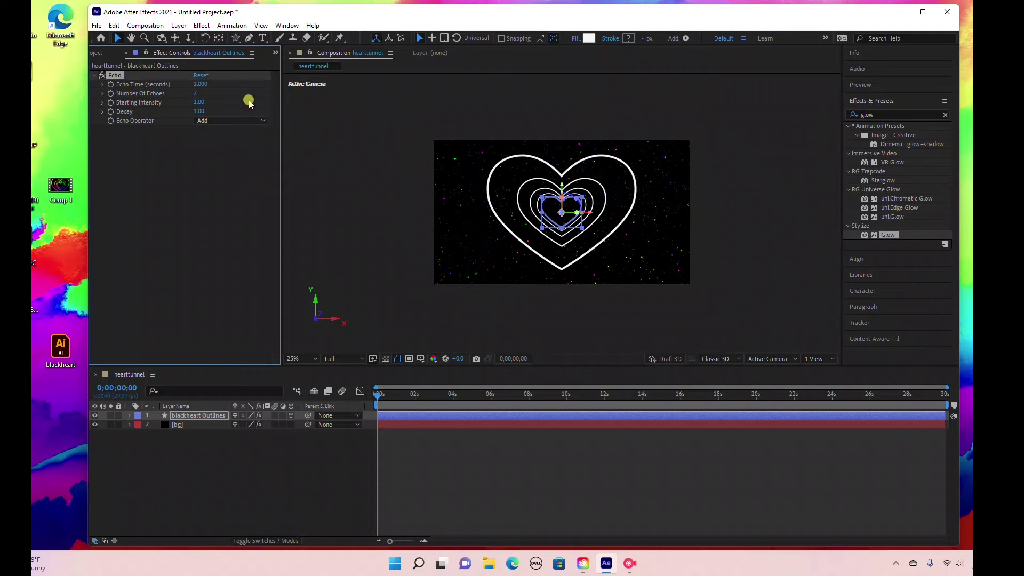
{"action": "left_click", "coordinate": [198, 93]}
{"action": "type", "text": "10"}
{"action": "key", "text": "Return"}
{"action": "left_click_drag", "start_coordinate": [389, 402], "coordinate": [434, 401]}
Step: Change Echo Time to 0.5 seconds and scrub to preview the nested heart tunnel
{"action": "left_click", "coordinate": [201, 84]}
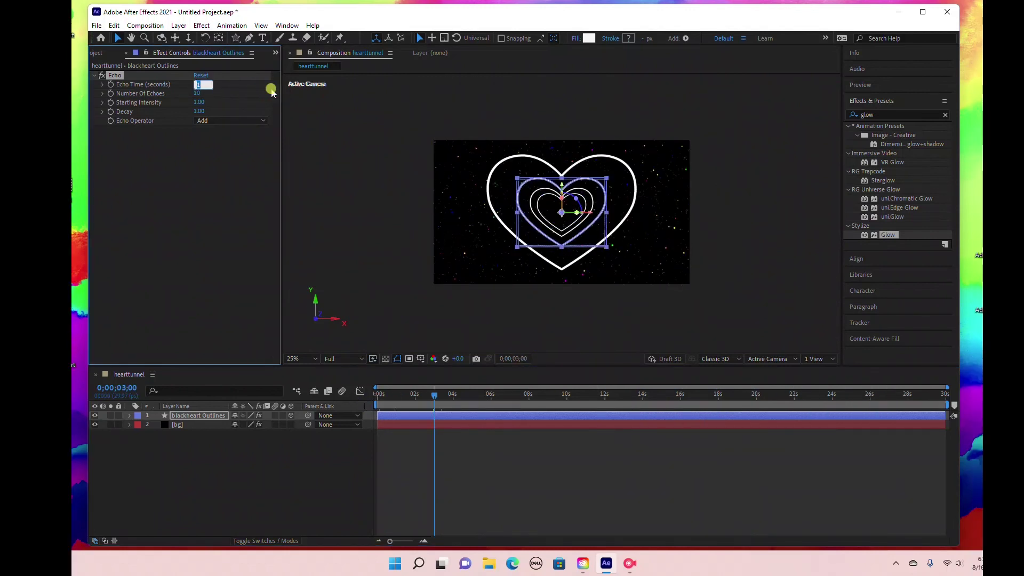
{"action": "type", "text": ".5"}
{"action": "key", "text": "Return"}
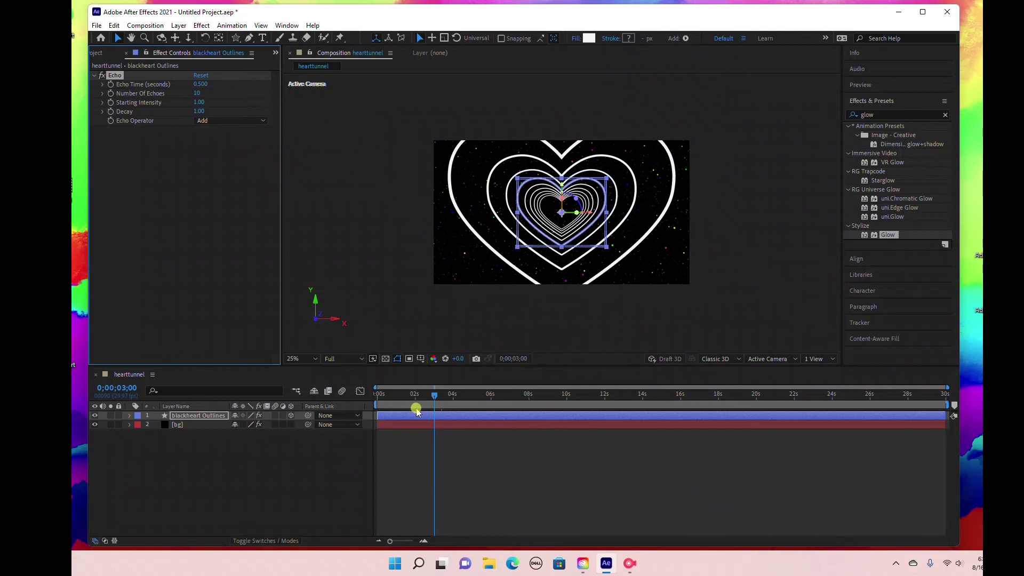
{"action": "mouse_move", "coordinate": [424, 400]}
{"action": "left_mouse_down"}
{"action": "mouse_move", "coordinate": [577, 429]}
{"action": "mouse_move", "coordinate": [613, 404]}
{"action": "mouse_move", "coordinate": [693, 406]}
{"action": "mouse_move", "coordinate": [373, 397]}
{"action": "mouse_move", "coordinate": [419, 394]}
{"action": "left_mouse_up"}
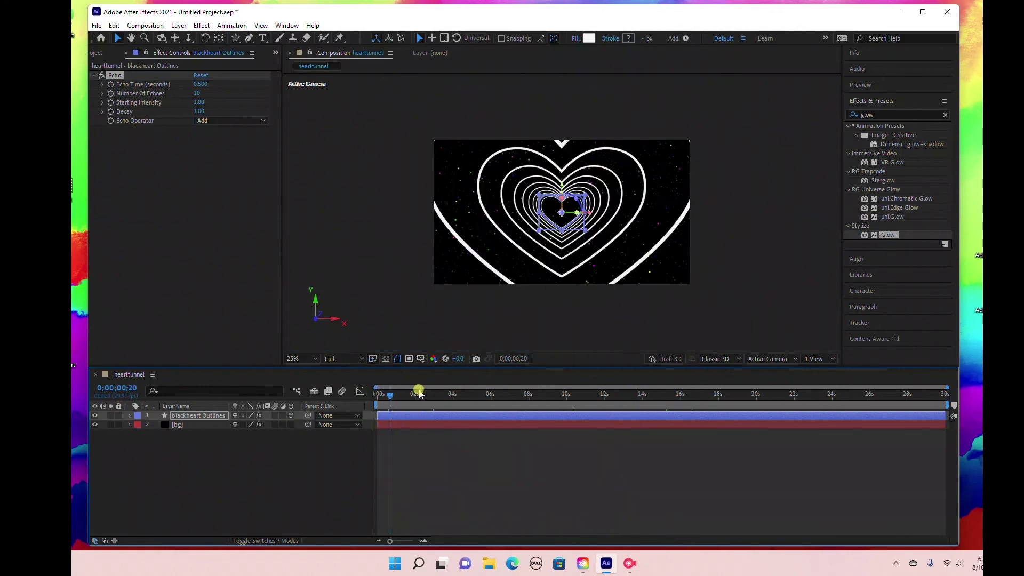
Step: Apply a 4-Color Gradient to the blackheart Outlines layer
{"action": "left_click", "coordinate": [424, 416]}
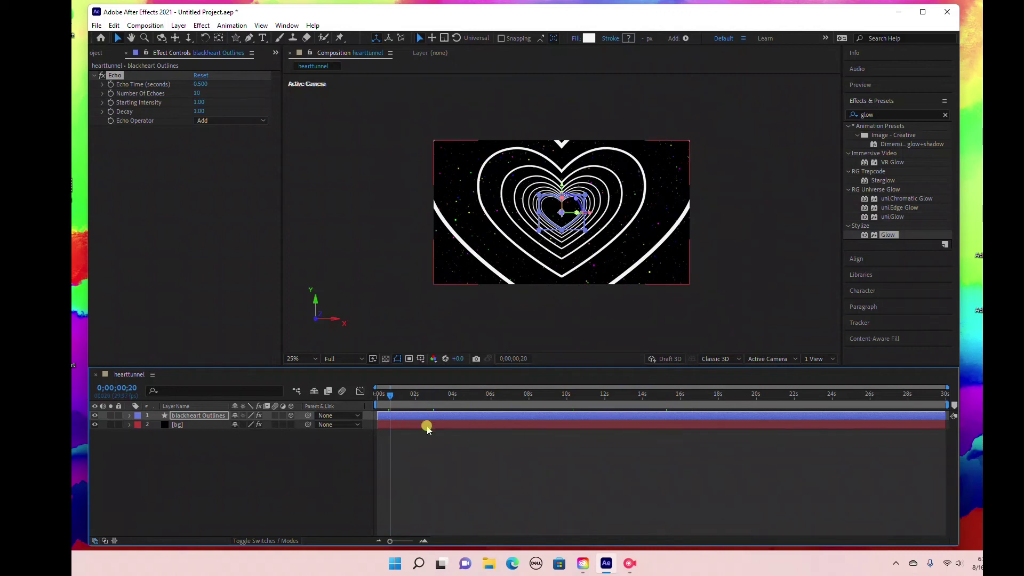
{"action": "left_click", "coordinate": [245, 426]}
{"action": "left_click", "coordinate": [226, 416]}
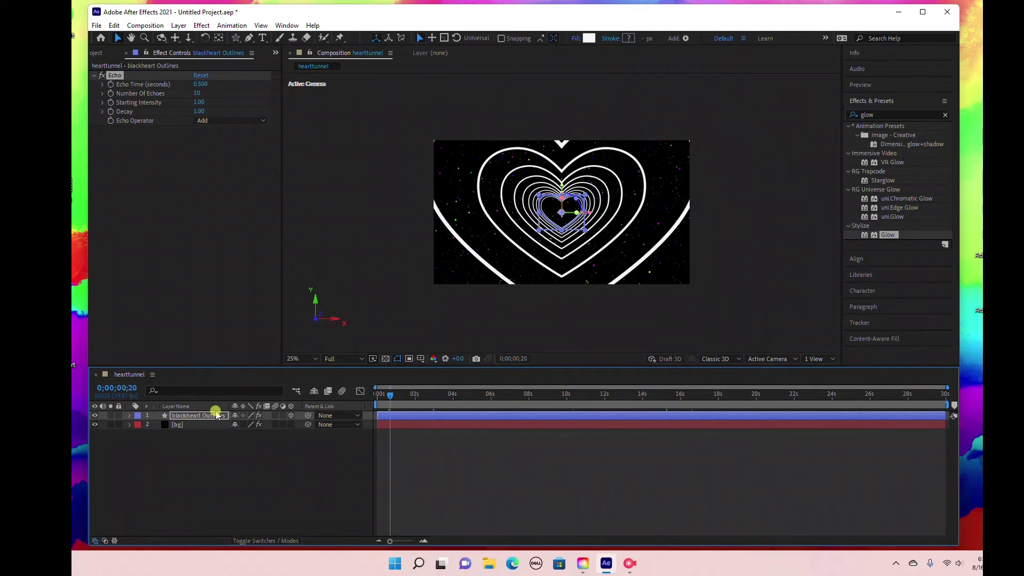
{"action": "left_click", "coordinate": [201, 25]}
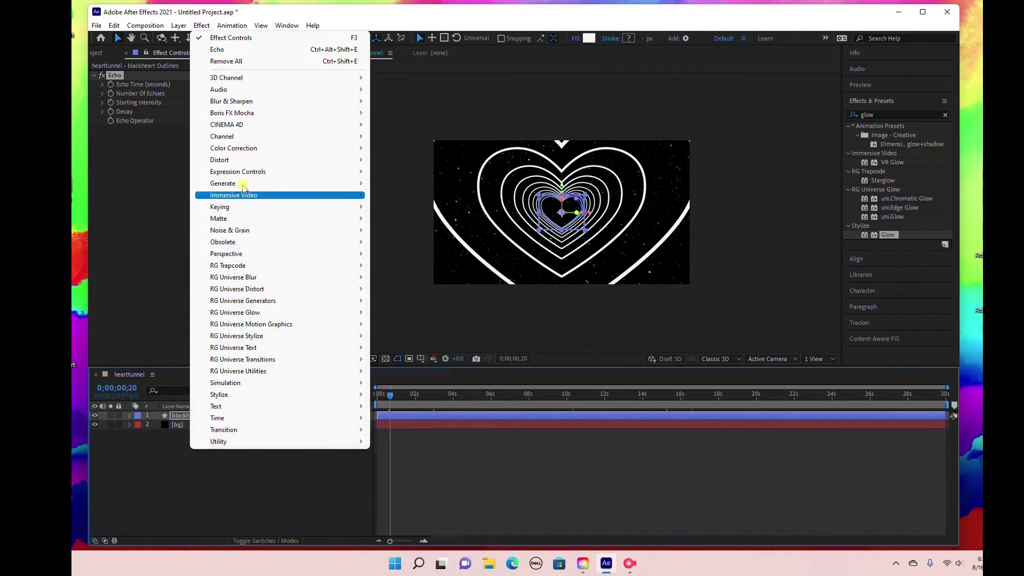
{"action": "left_click", "coordinate": [400, 182]}
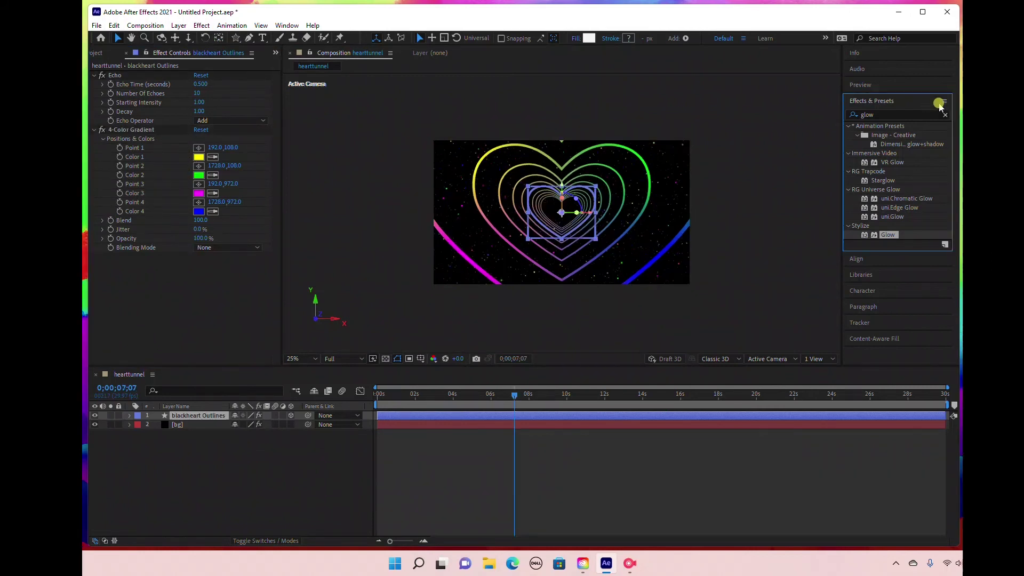
Step: Search Effects & Presets for 'glow' and drop Glow onto blackheart Outlines
{"action": "left_click", "coordinate": [946, 115]}
{"action": "left_click", "coordinate": [877, 113]}
{"action": "type", "text": "glw"}
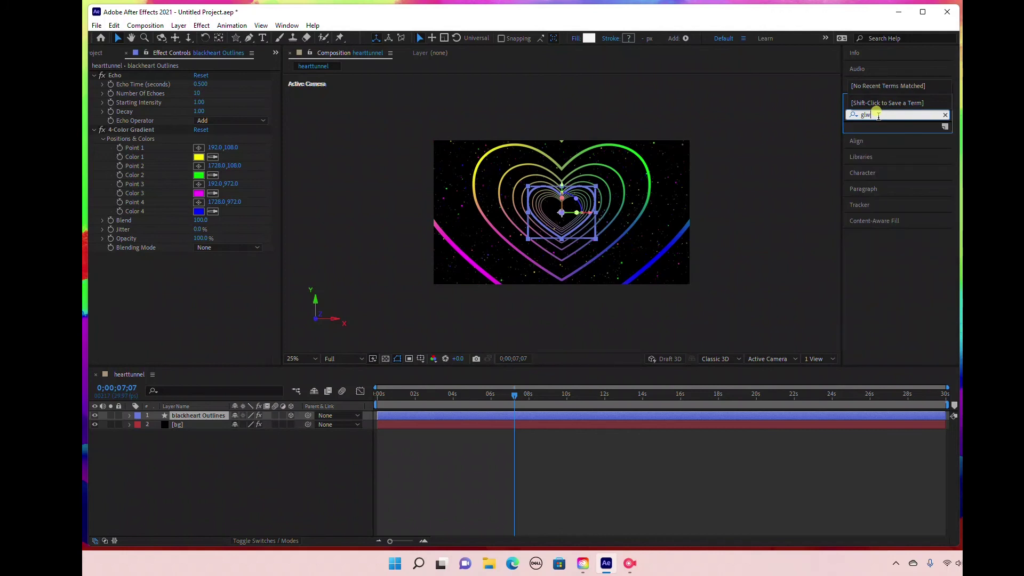
{"action": "key", "text": "BackSpace"}
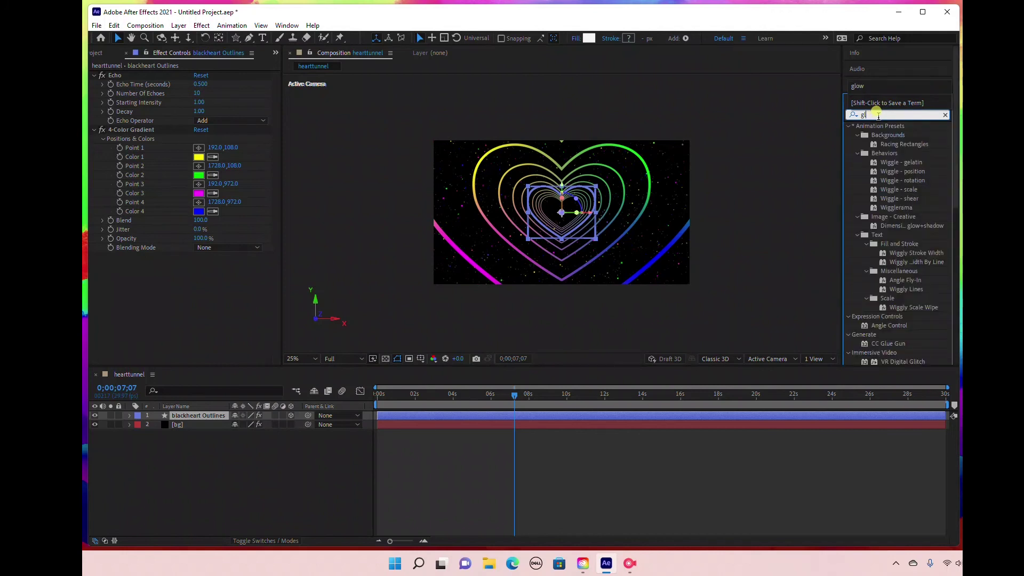
{"action": "type", "text": "ow"}
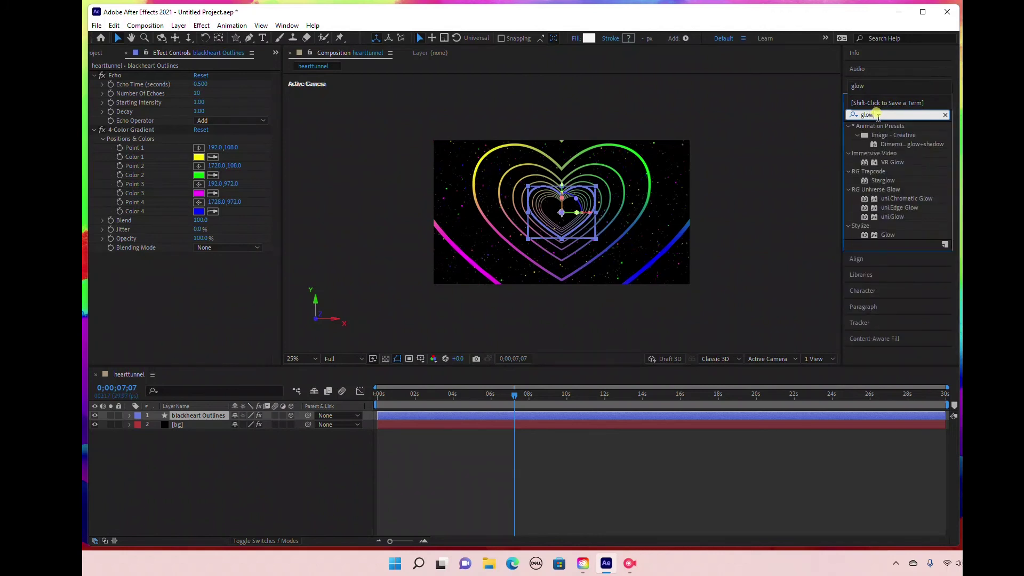
{"action": "left_click_drag", "start_coordinate": [892, 230], "coordinate": [202, 417]}
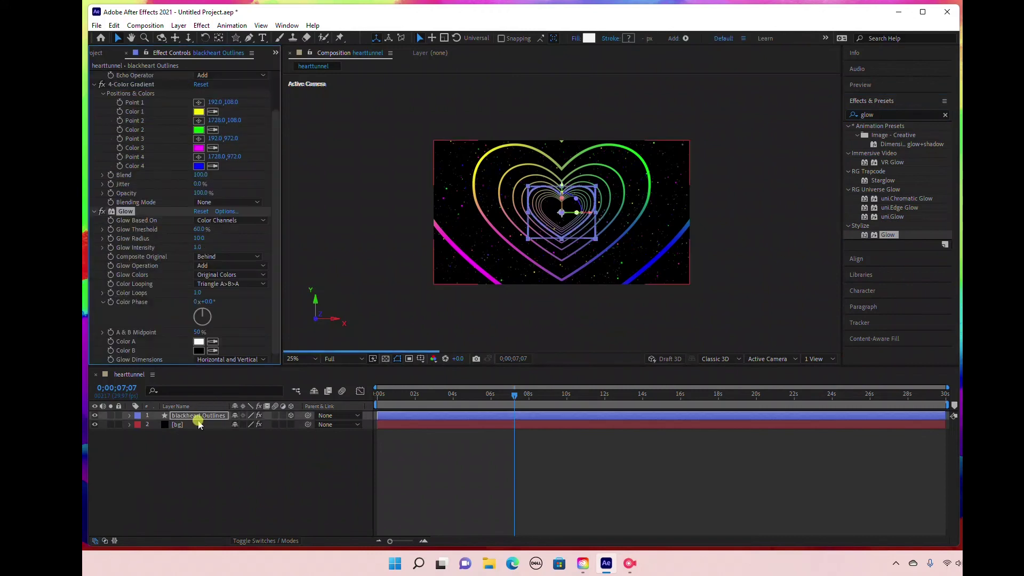
Step: Set the first Glow's Radius to 50 and Intensity to 10
{"action": "left_click", "coordinate": [199, 239]}
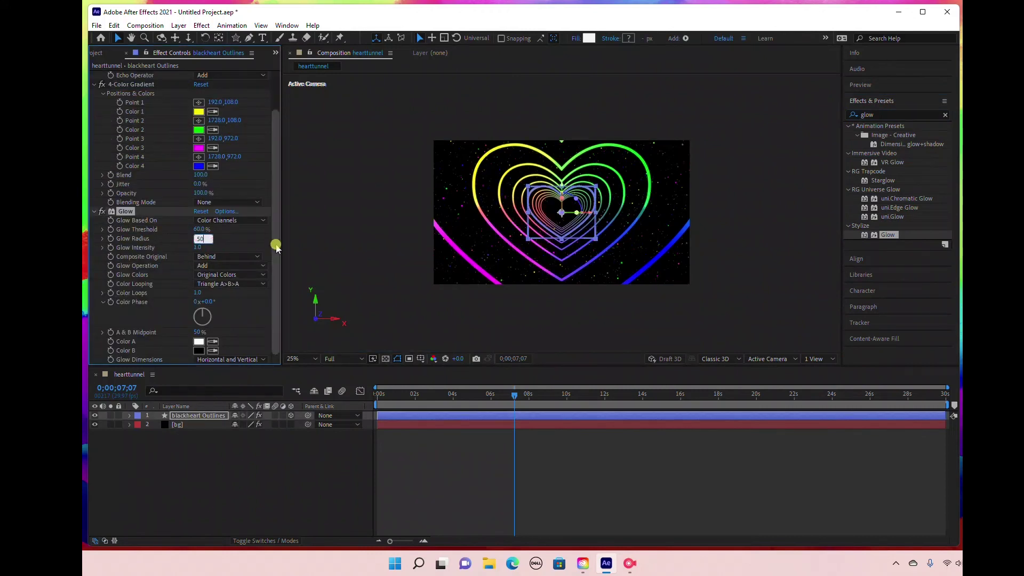
{"action": "key", "text": "Return"}
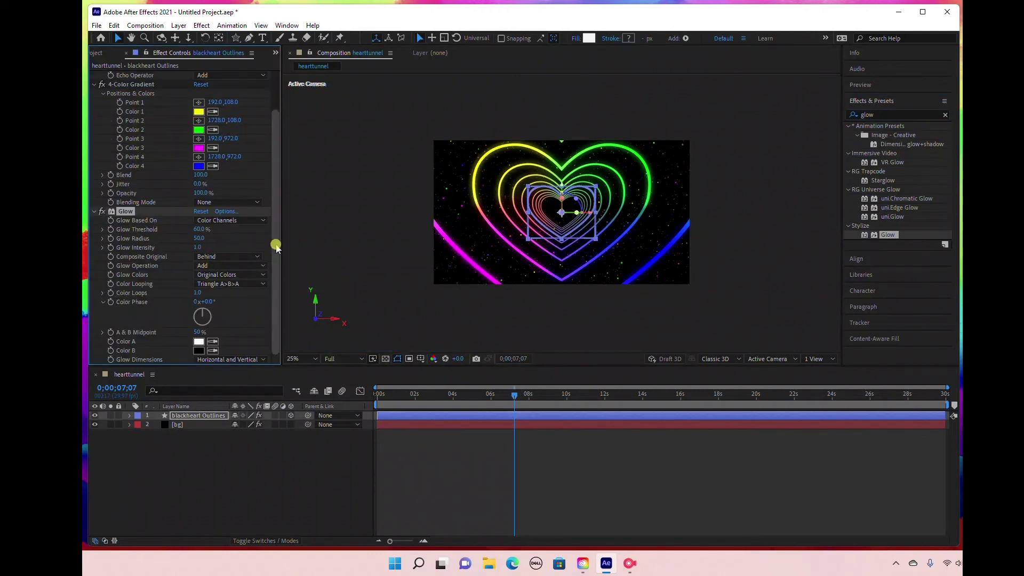
{"action": "left_click", "coordinate": [199, 248]}
{"action": "type", "text": "10"}
{"action": "key", "text": "Return"}
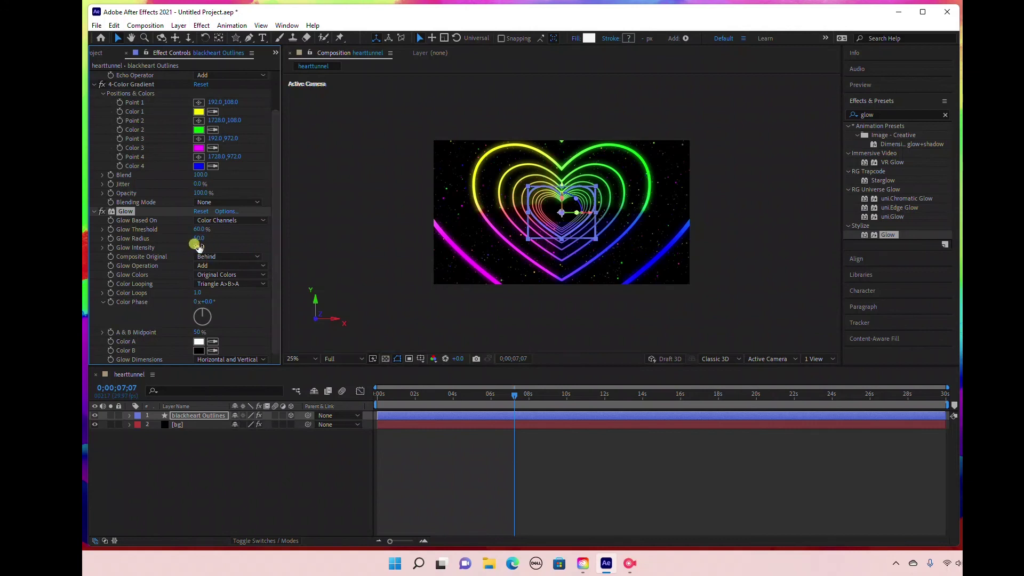
Step: Add a second Glow with Radius 10 and Intensity 10, then check the glow in time
{"action": "left_click_drag", "start_coordinate": [885, 242], "coordinate": [200, 418]}
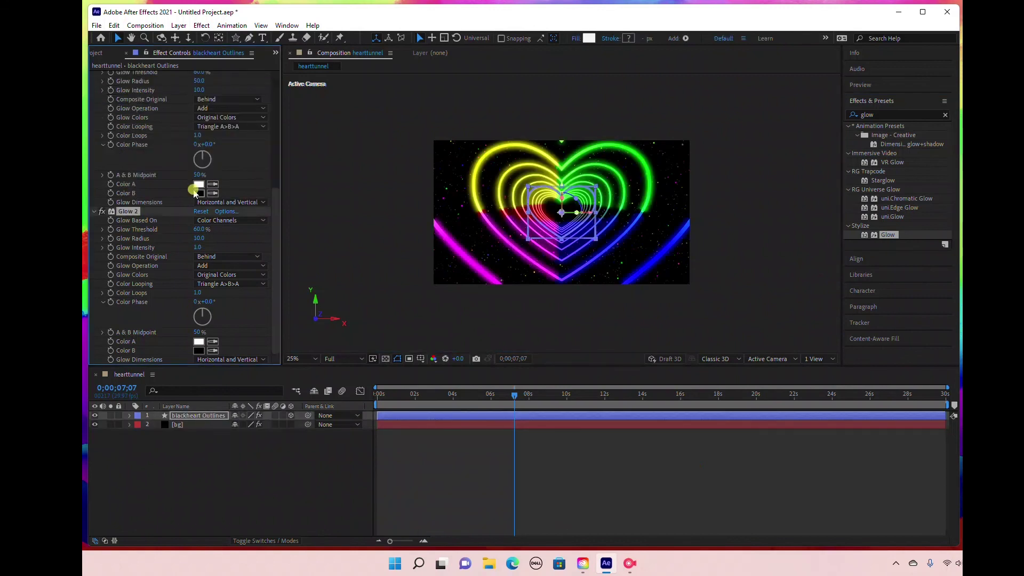
{"action": "left_click", "coordinate": [197, 239]}
{"action": "left_click_drag", "start_coordinate": [224, 250], "coordinate": [230, 249]}
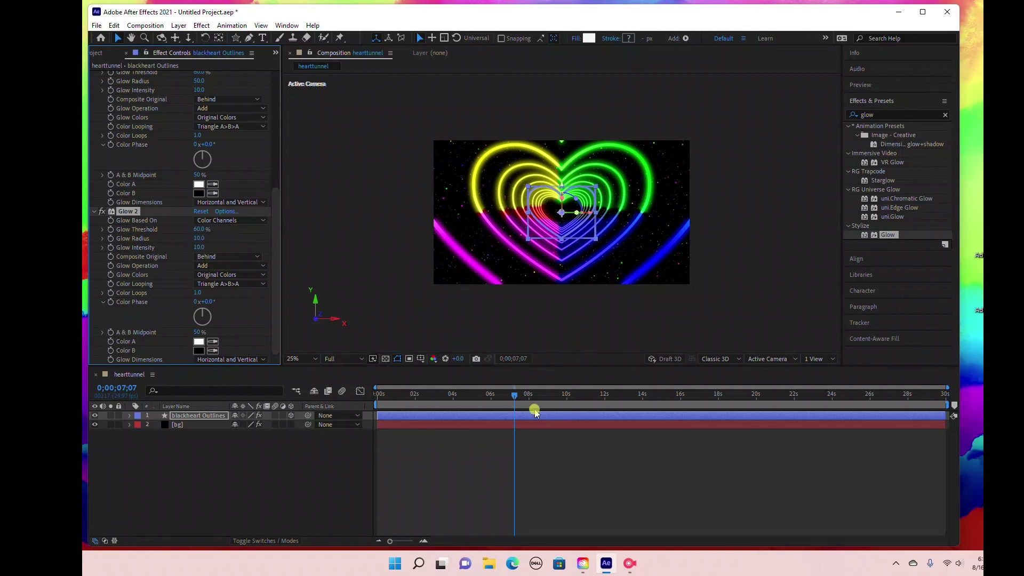
{"action": "left_click_drag", "start_coordinate": [515, 395], "coordinate": [539, 396]}
Step: Clear the glow search and play a preview of the neon heart tunnel
{"action": "left_click", "coordinate": [945, 116]}
{"action": "scroll", "coordinate": [877, 285], "scroll_direction": "down", "scroll_amount": 4}
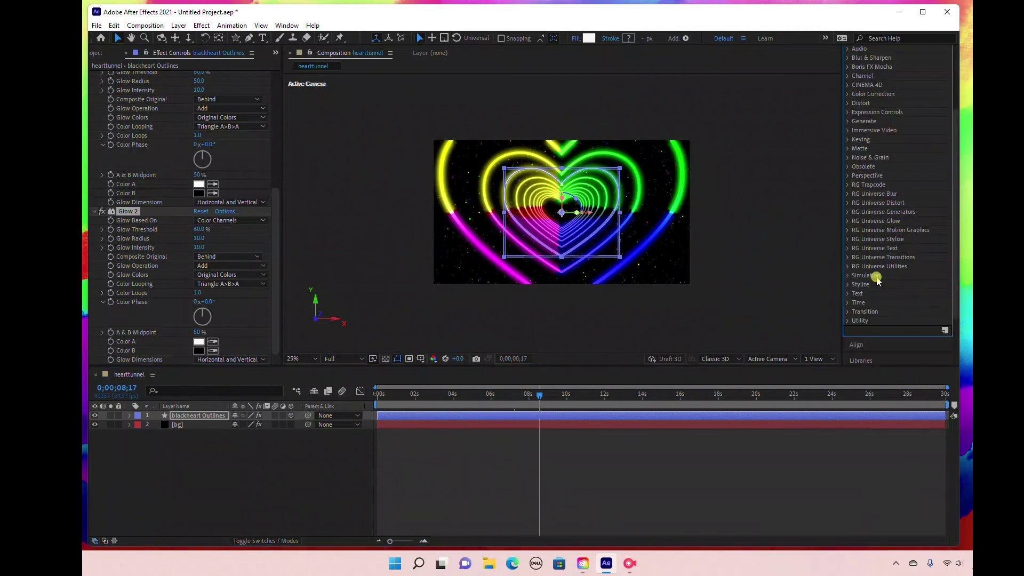
{"action": "scroll", "coordinate": [881, 342], "scroll_direction": "down", "scroll_amount": 3}
{"action": "scroll", "coordinate": [884, 344], "scroll_direction": "up", "scroll_amount": 7}
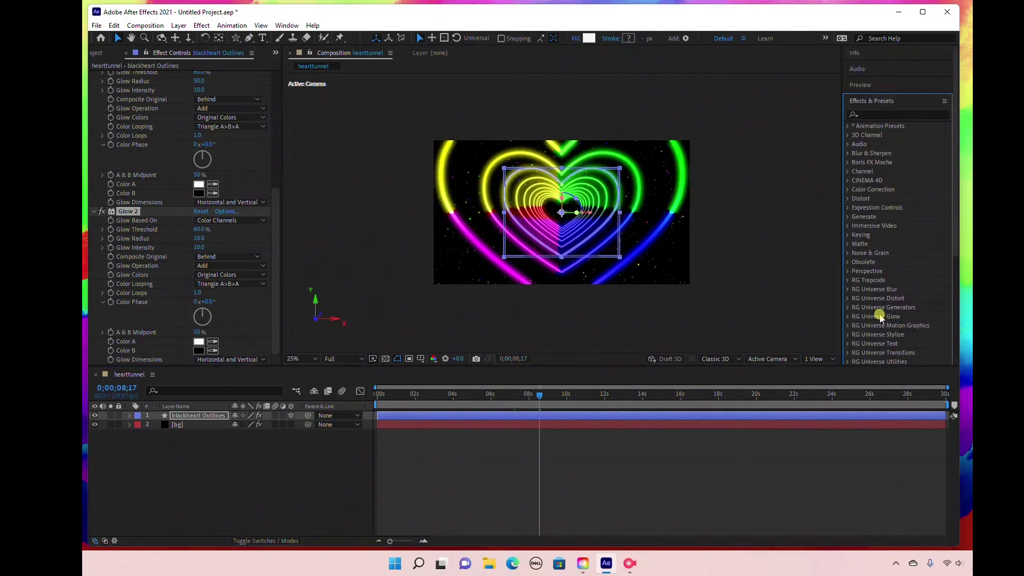
{"action": "left_click", "coordinate": [860, 84]}
{"action": "left_click", "coordinate": [897, 100]}
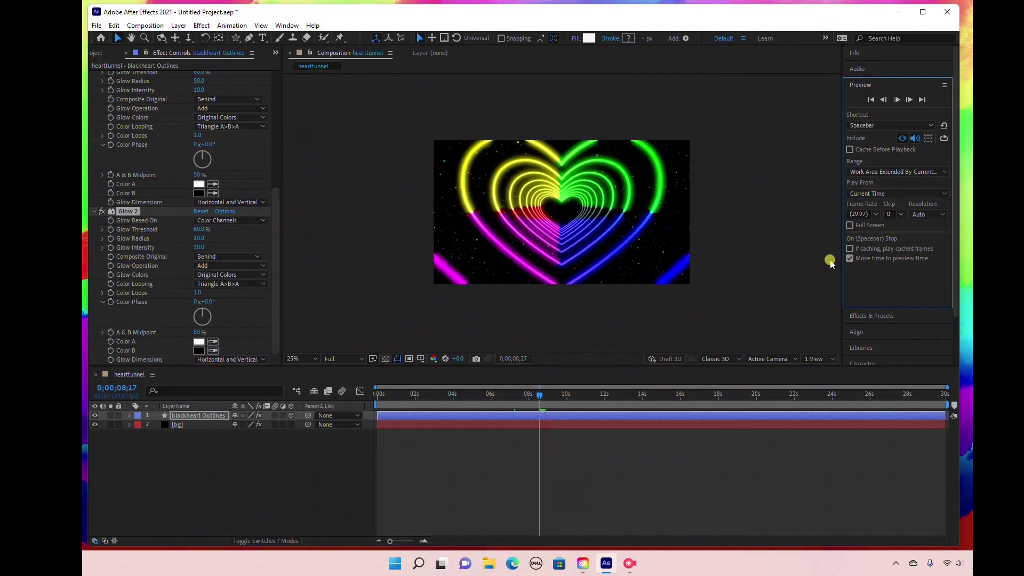
{"action": "left_click", "coordinate": [103, 210]}
{"action": "scroll", "coordinate": [196, 182], "scroll_direction": "up", "scroll_amount": 8}
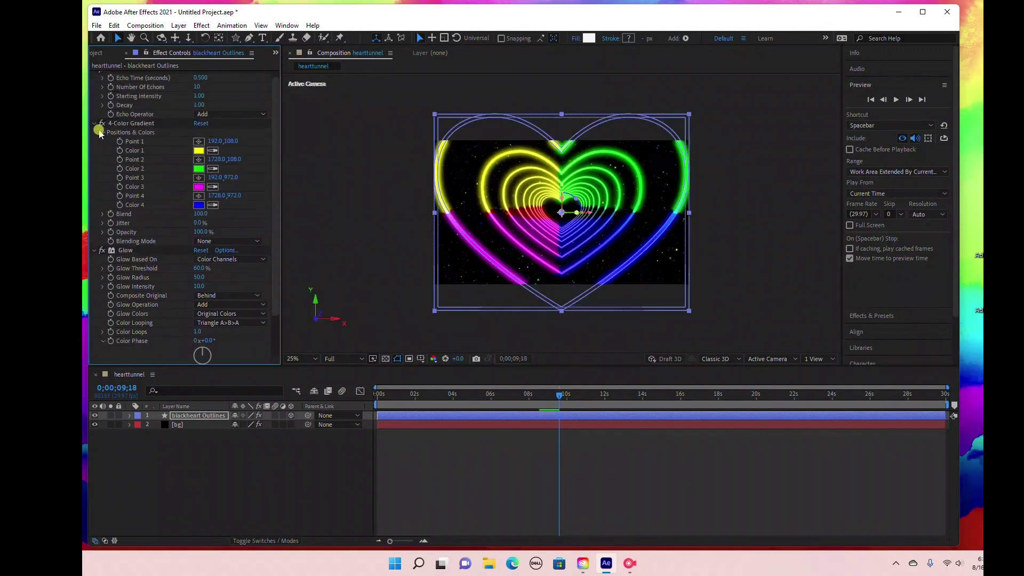
Step: Collapse the 4-Color Gradient and Echo settings and scrub through to review the animation
{"action": "left_click", "coordinate": [94, 123]}
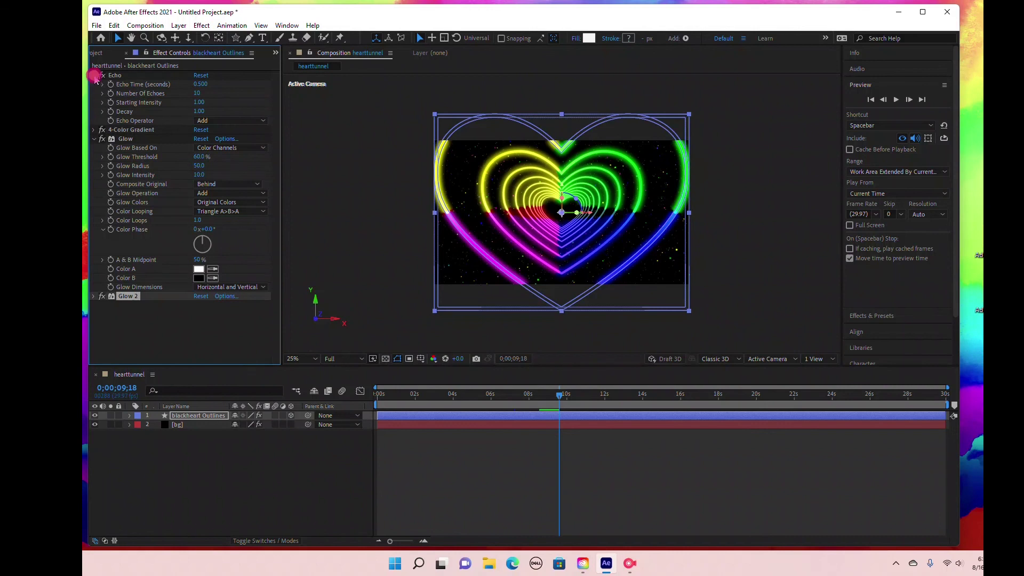
{"action": "left_click", "coordinate": [94, 76]}
{"action": "left_click_drag", "start_coordinate": [560, 404], "coordinate": [378, 397]}
{"action": "left_click", "coordinate": [97, 25]}
Step: Queue hearttunnel for rendering in AVI format, output to hearttunnel.avi on the Desktop
{"action": "mouse_move", "coordinate": [132, 205]}
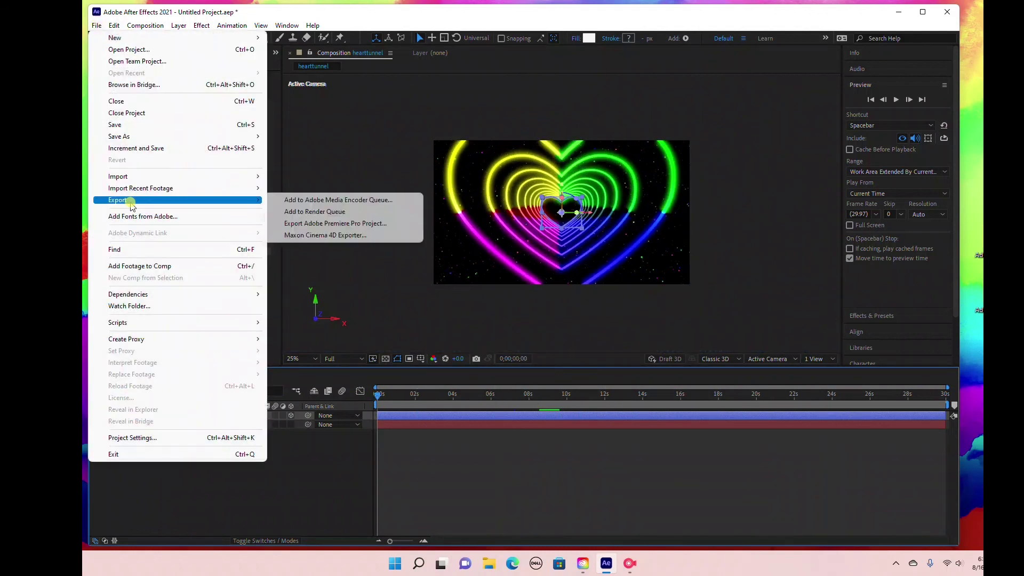
{"action": "left_click", "coordinate": [336, 212]}
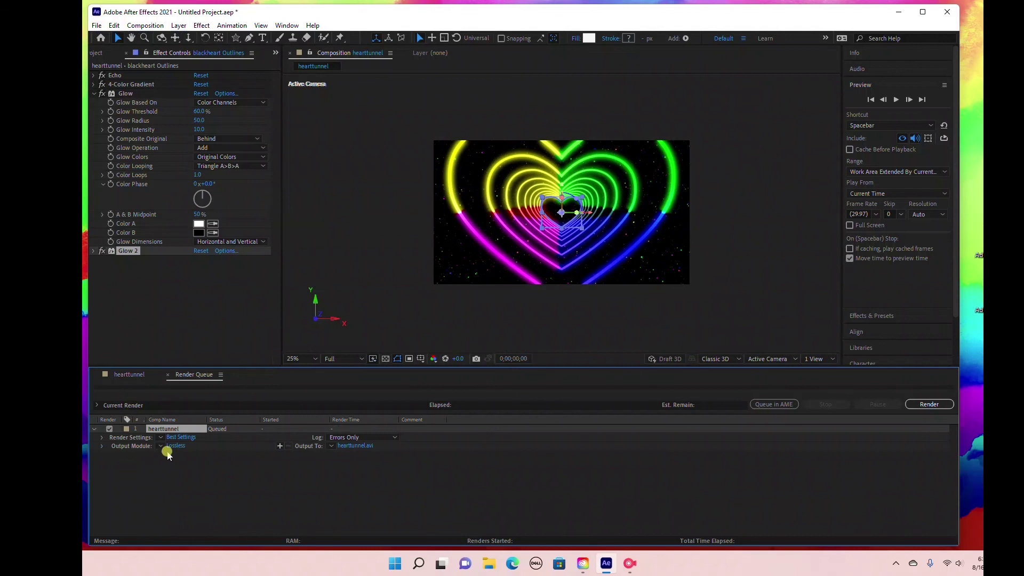
{"action": "left_click", "coordinate": [173, 446]}
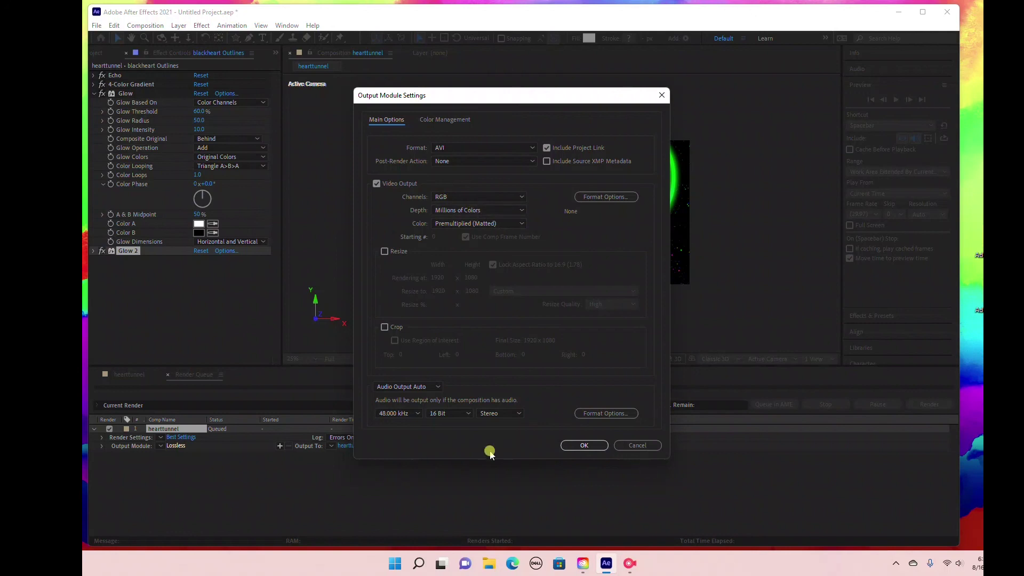
{"action": "left_click", "coordinate": [584, 446]}
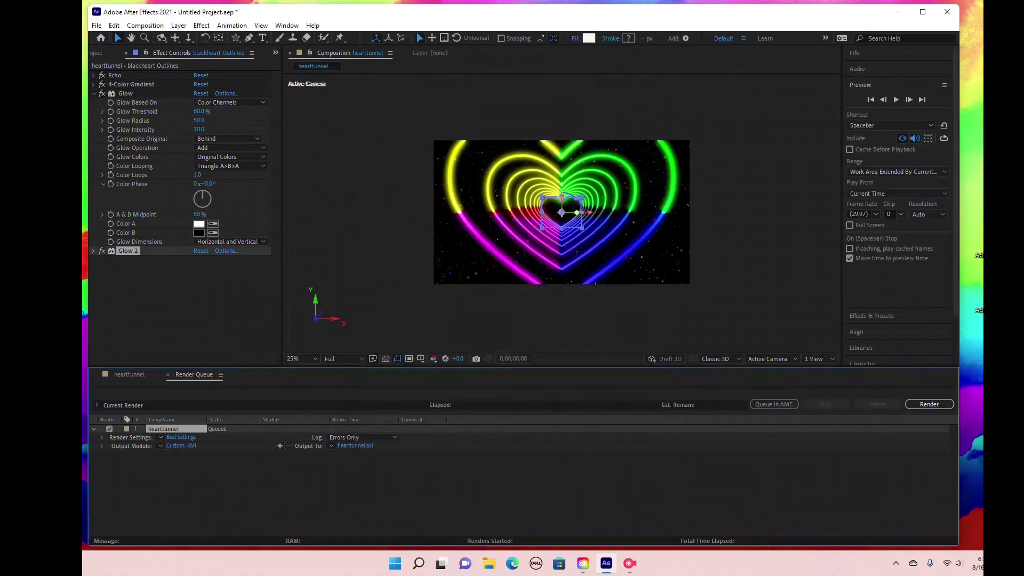
{"action": "left_click", "coordinate": [355, 446]}
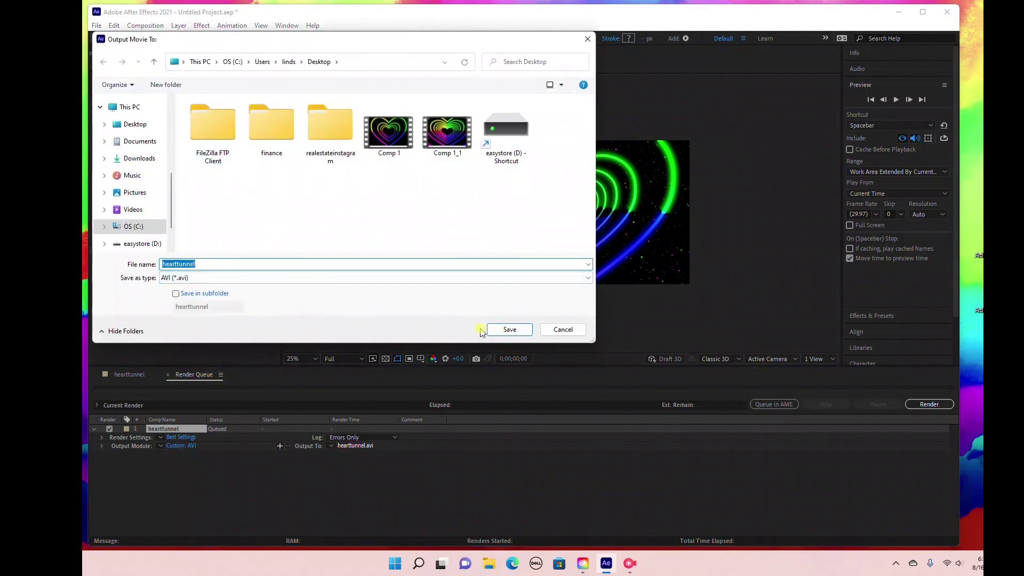
{"action": "left_click", "coordinate": [507, 329]}
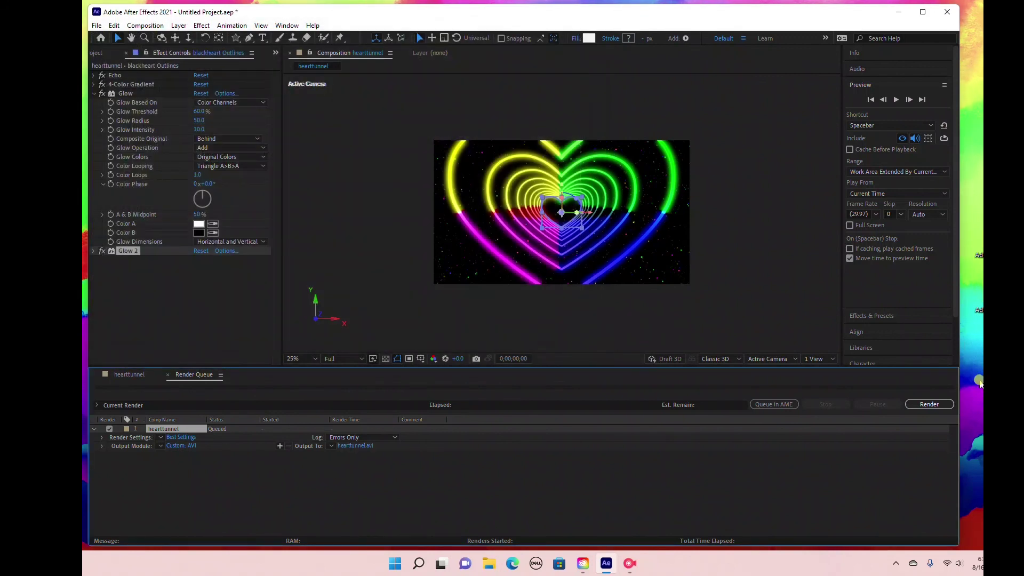
Step: Start the Render Queue render of hearttunnel to hearttunnel.avi
{"action": "left_click", "coordinate": [927, 404]}
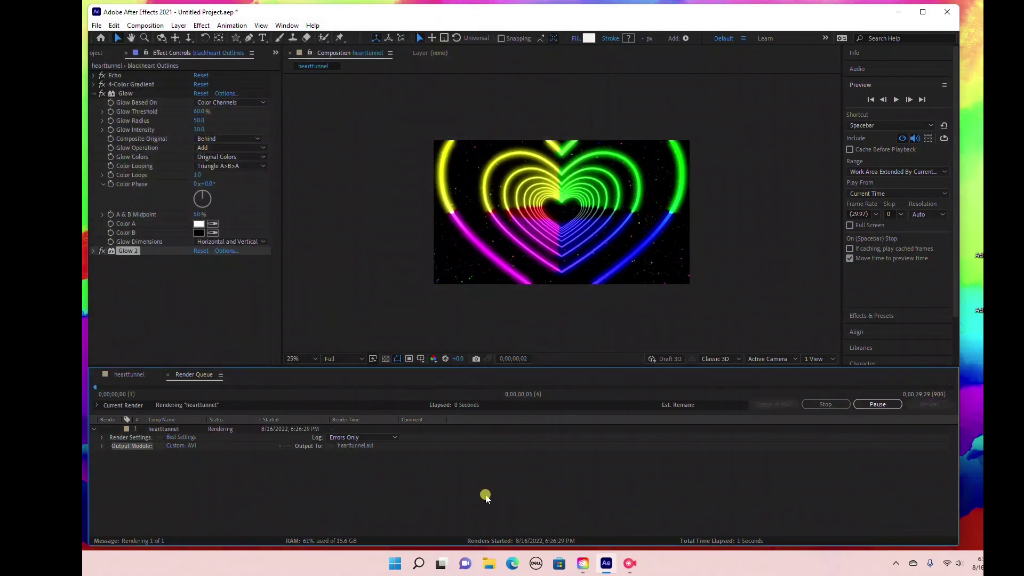